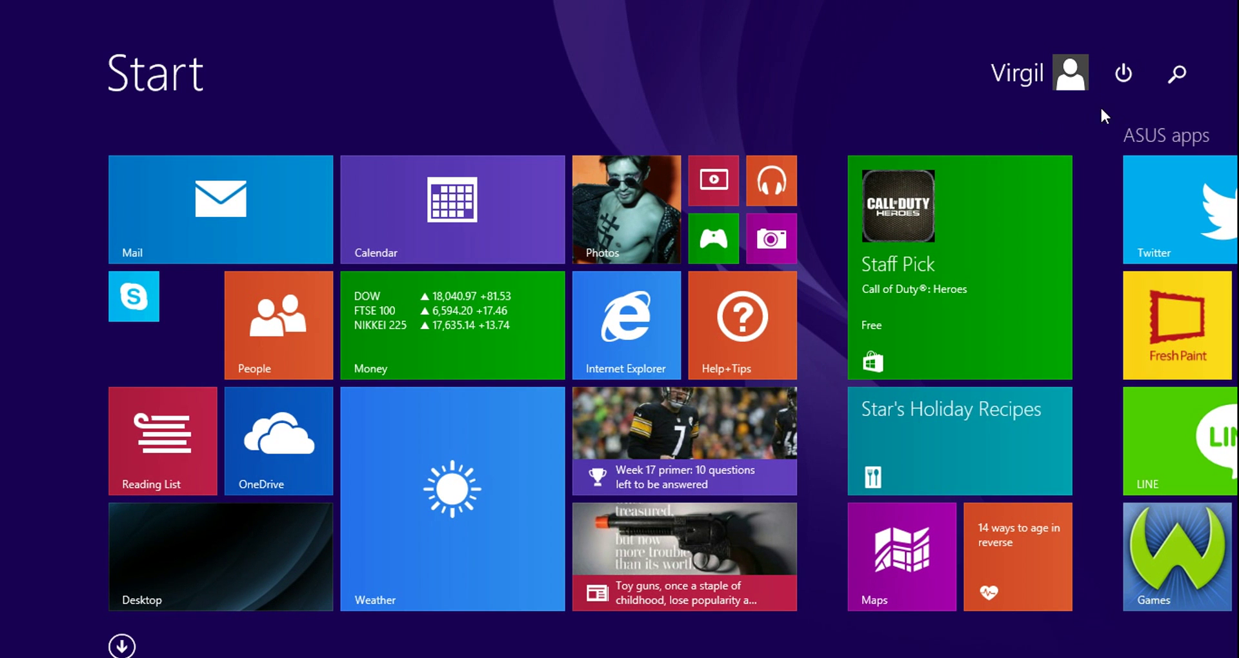
# Launch Movie Maker by searching 'movie' from the Windows 8 Start screen
pyautogui.click(1175, 73)
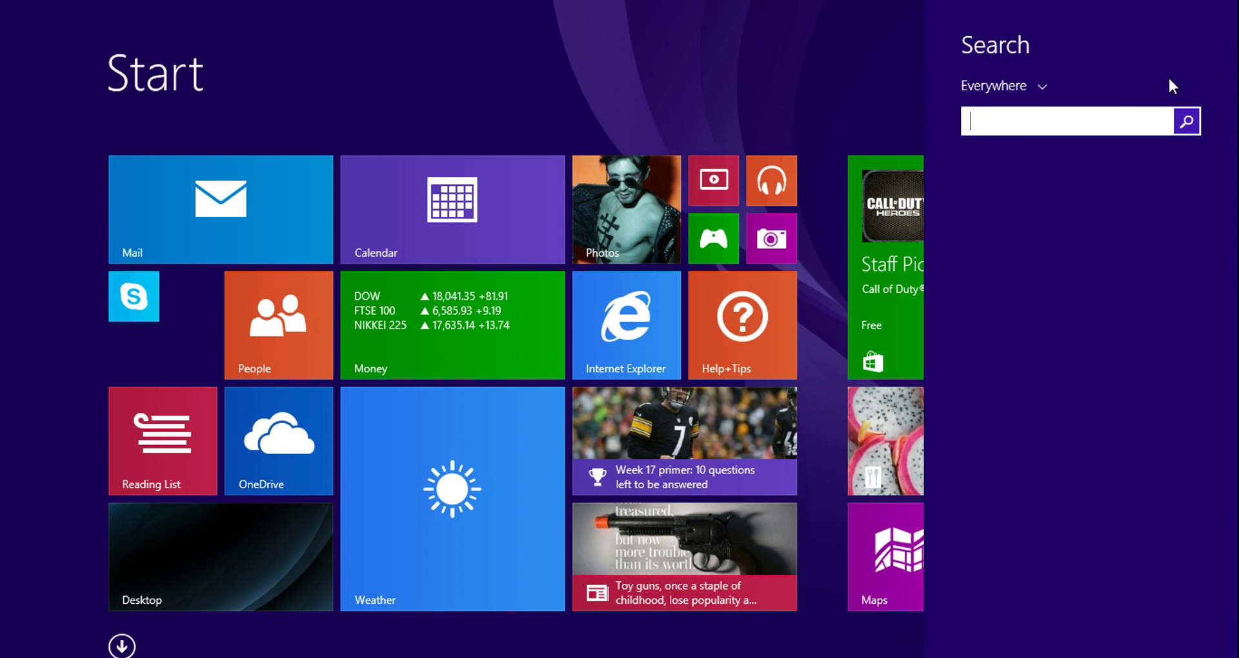
pyautogui.write('movie Maker')
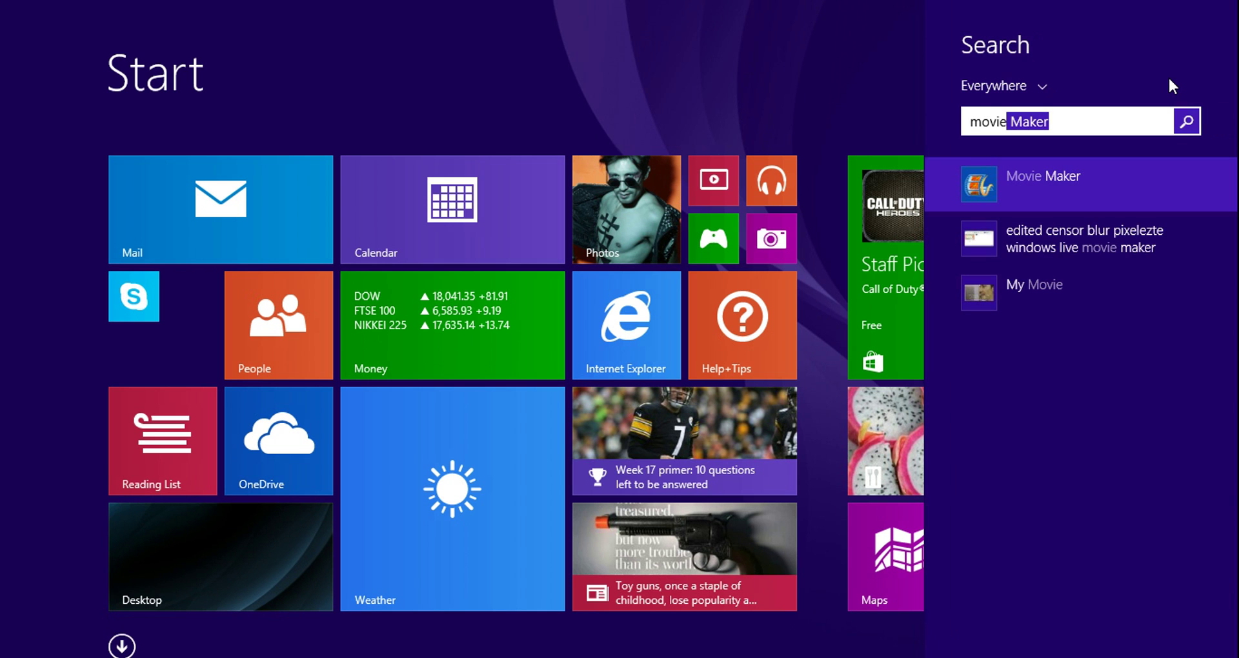
pyautogui.click(1076, 177)
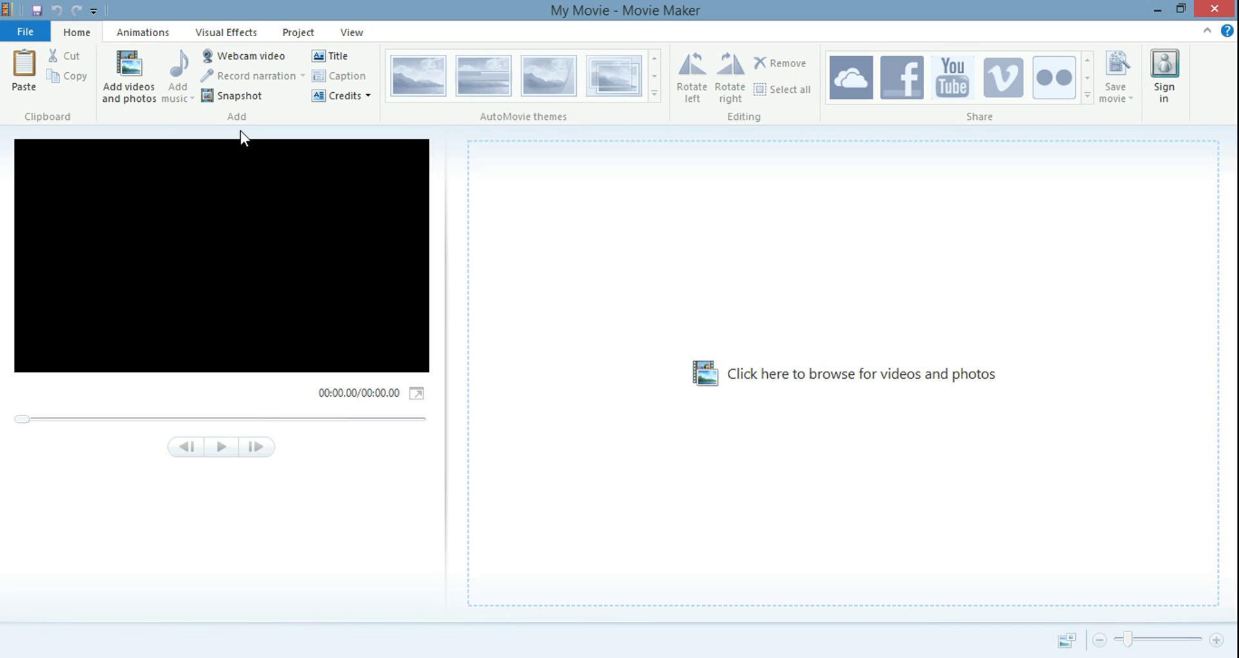
# Add the MOV_0071 video from Desktop > youtube vids > dec 23 to the project
pyautogui.click(126, 75)
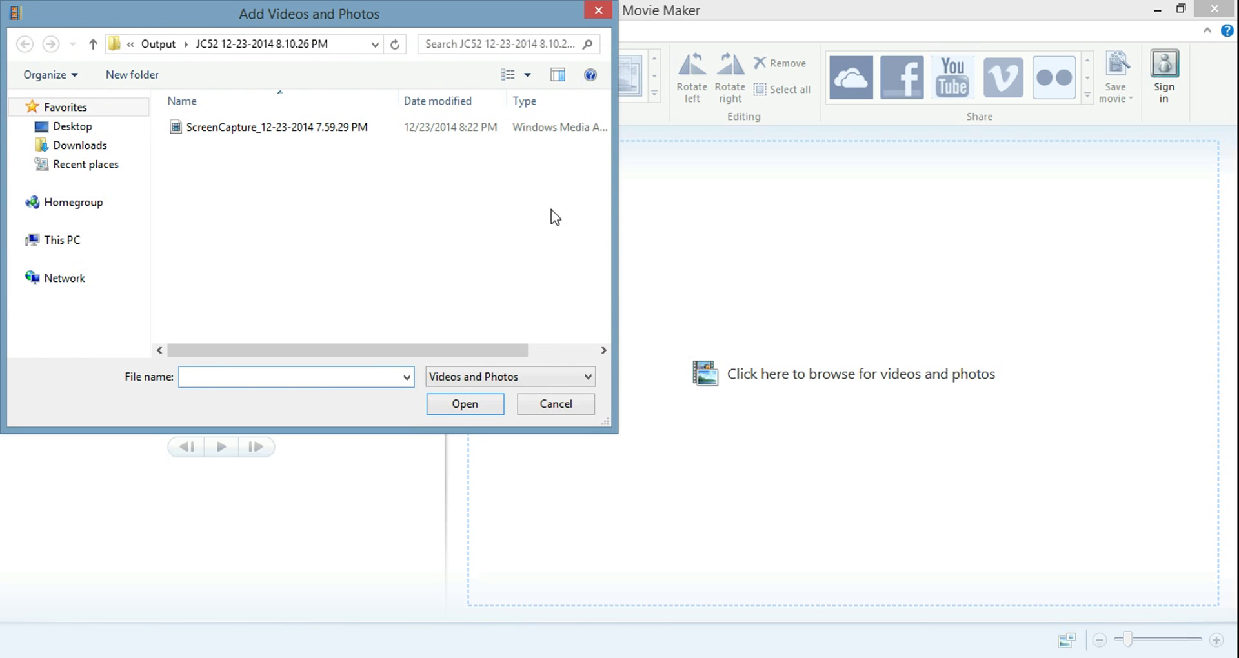
pyautogui.click(91, 132)
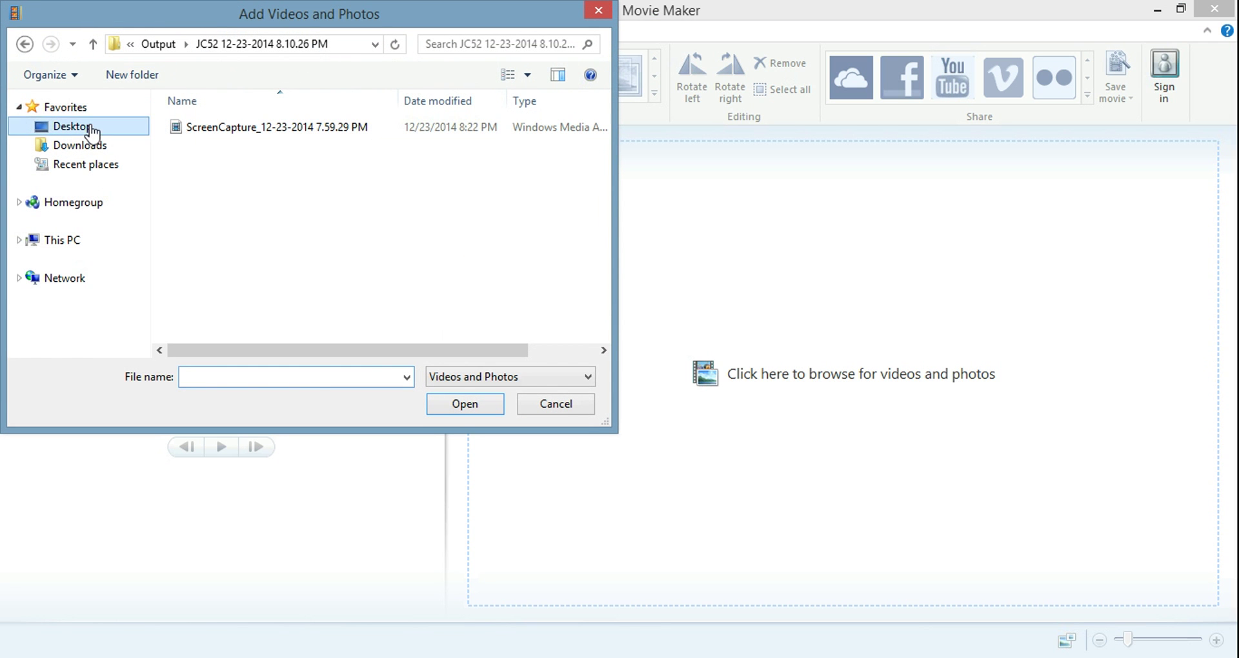
pyautogui.moveTo(605, 124); pyautogui.dragTo(608, 227)
pyautogui.doubleClick(274, 196)
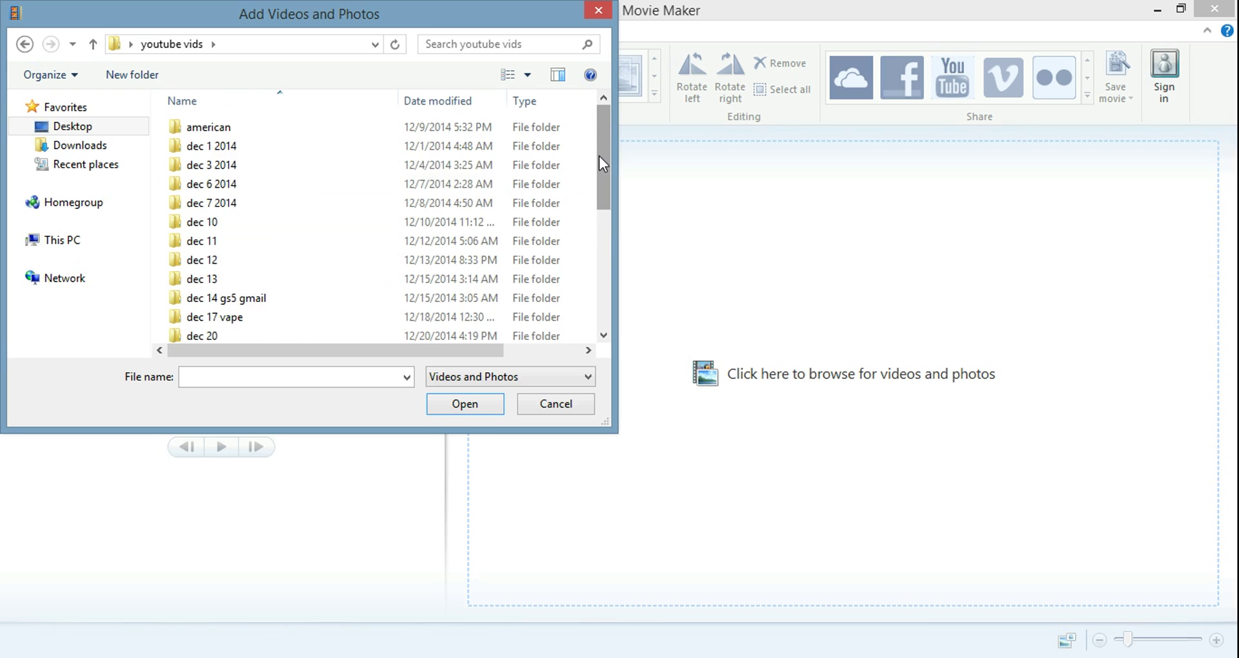
pyautogui.moveTo(599, 156); pyautogui.dragTo(598, 226)
pyautogui.doubleClick(257, 216)
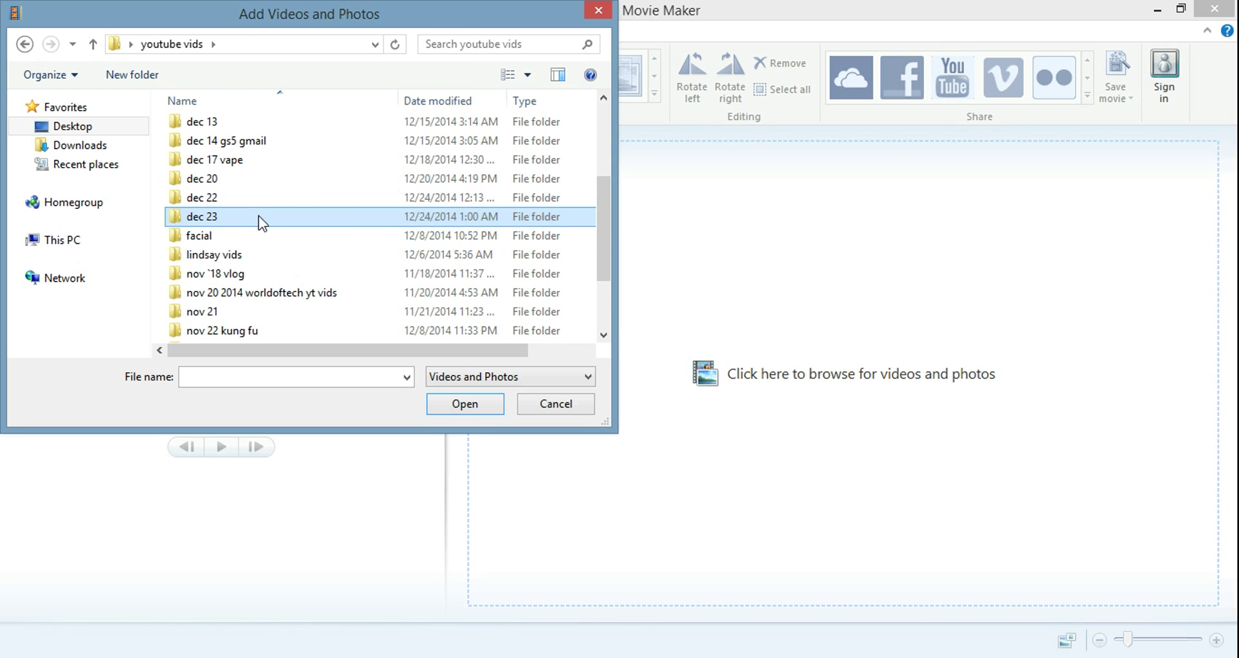
pyautogui.click(223, 166)
pyautogui.doubleClick(223, 158)
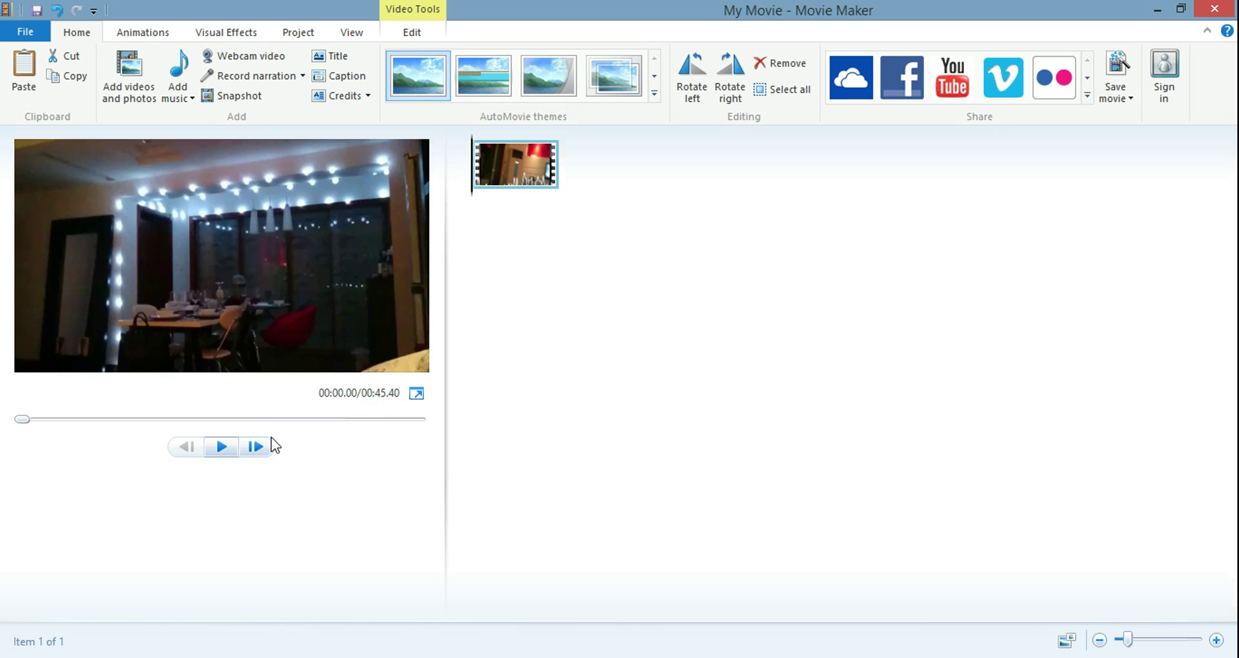
pyautogui.click(221, 447)
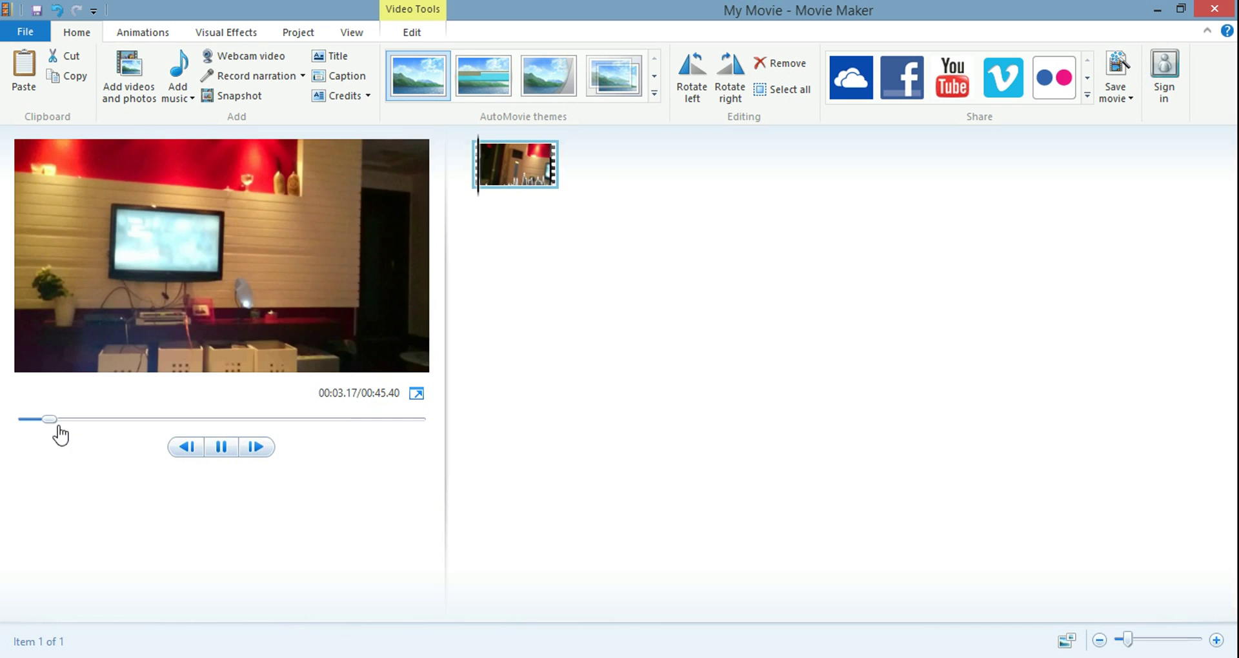
pyautogui.moveTo(50, 420); pyautogui.dragTo(336, 420)
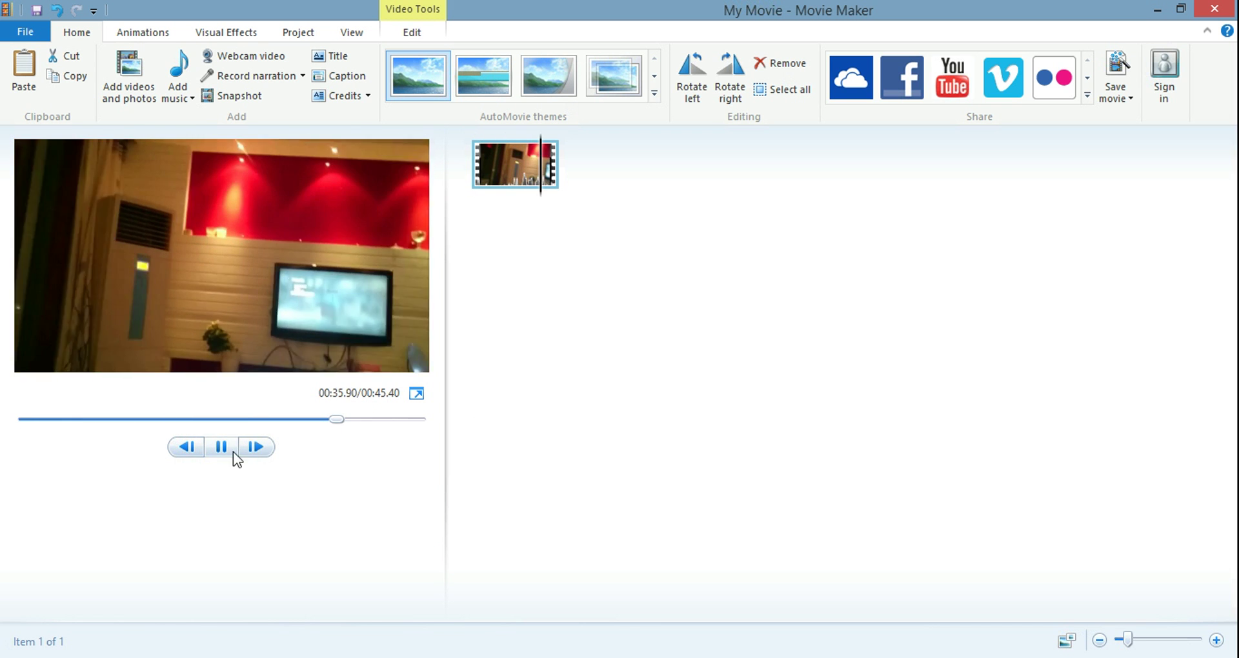
pyautogui.click(223, 451)
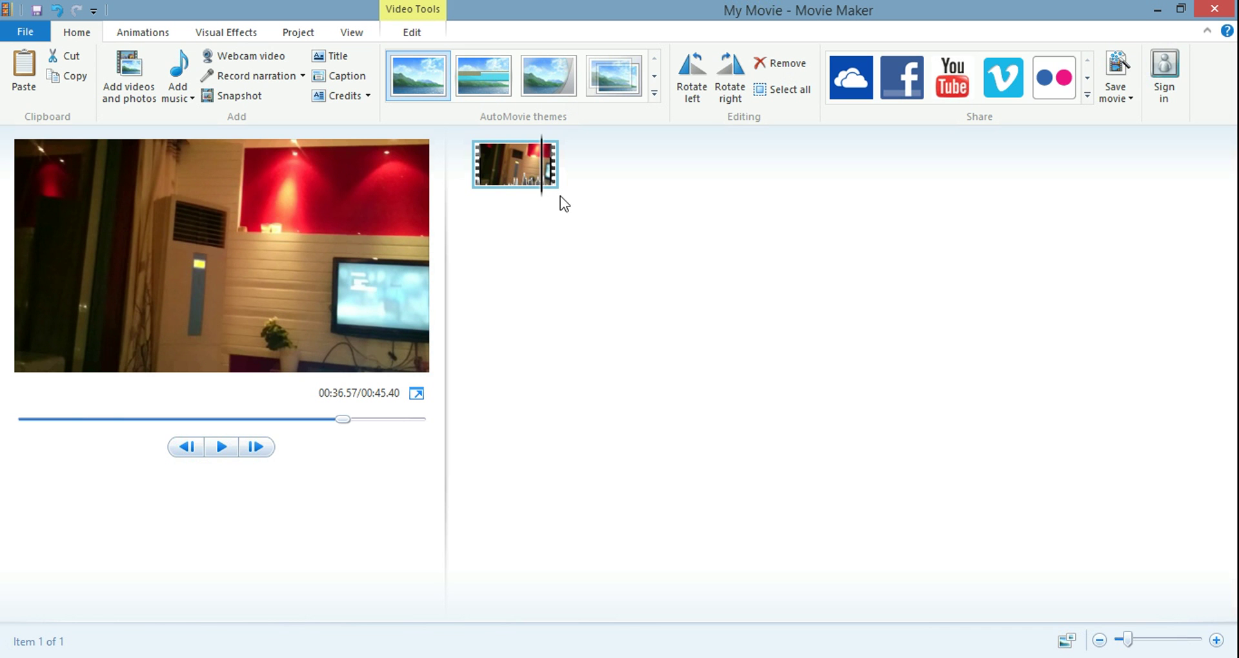
pyautogui.moveTo(542, 196); pyautogui.dragTo(486, 191)
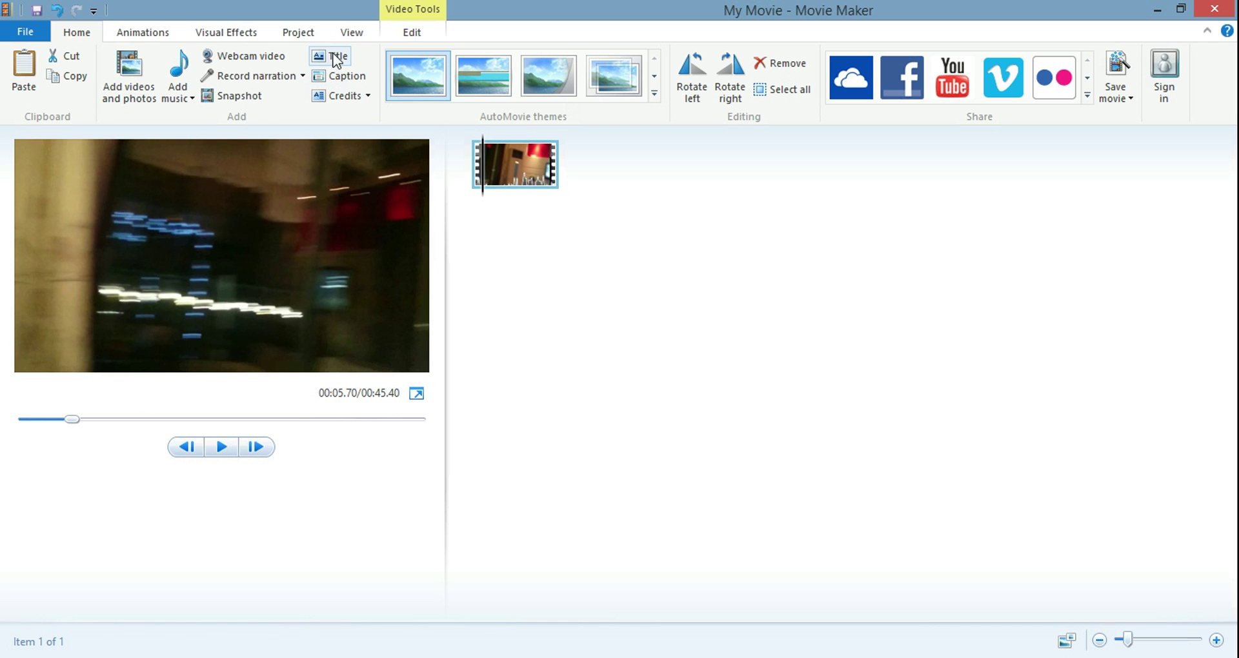
# Insert a title clip before the video and change its text to 'Welcome!'
pyautogui.click(478, 172)
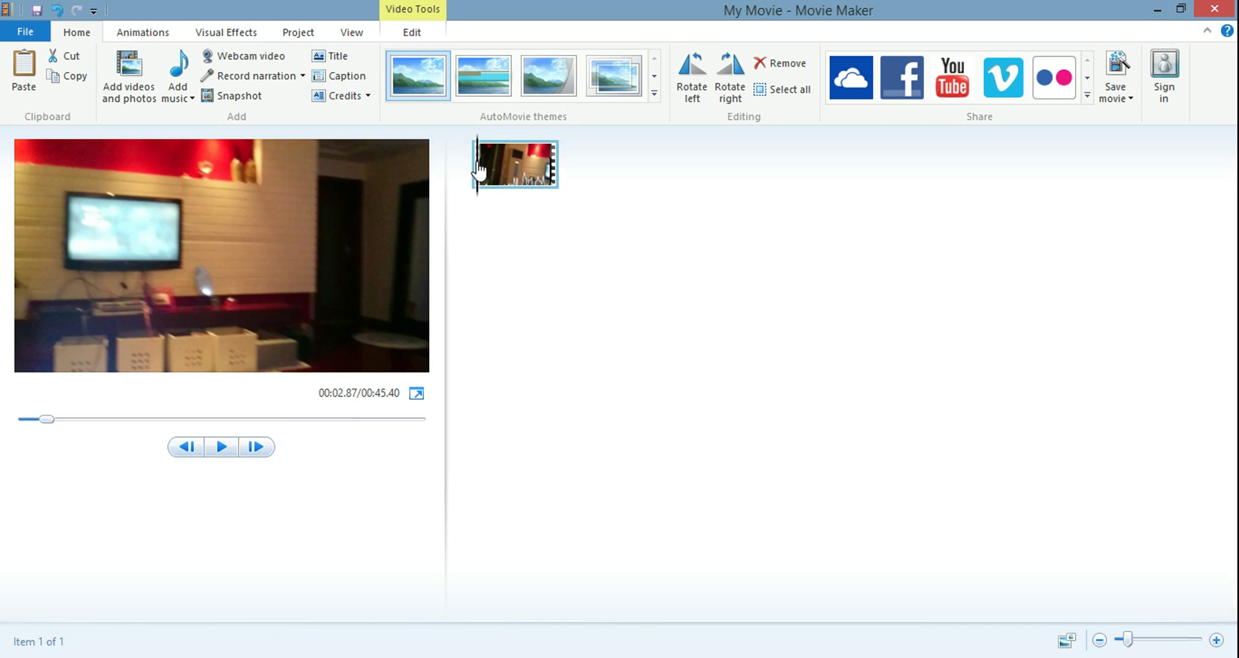
pyautogui.click(329, 56)
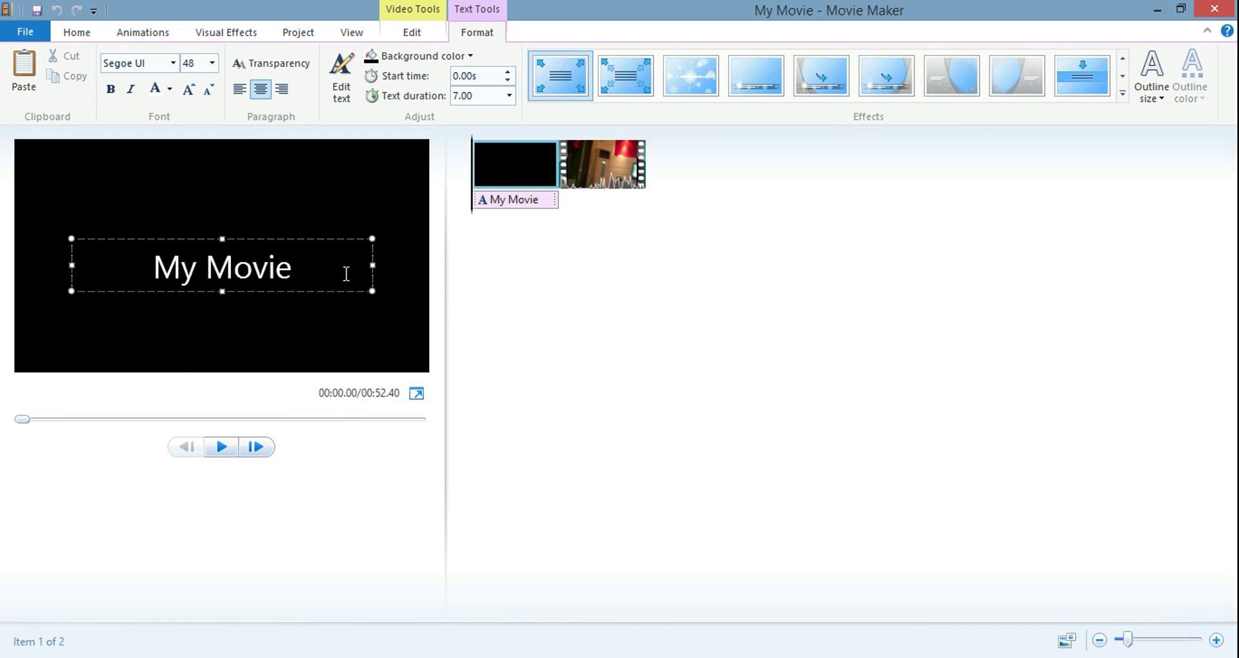
pyautogui.moveTo(345, 271); pyautogui.dragTo(122, 274)
pyautogui.write('W')
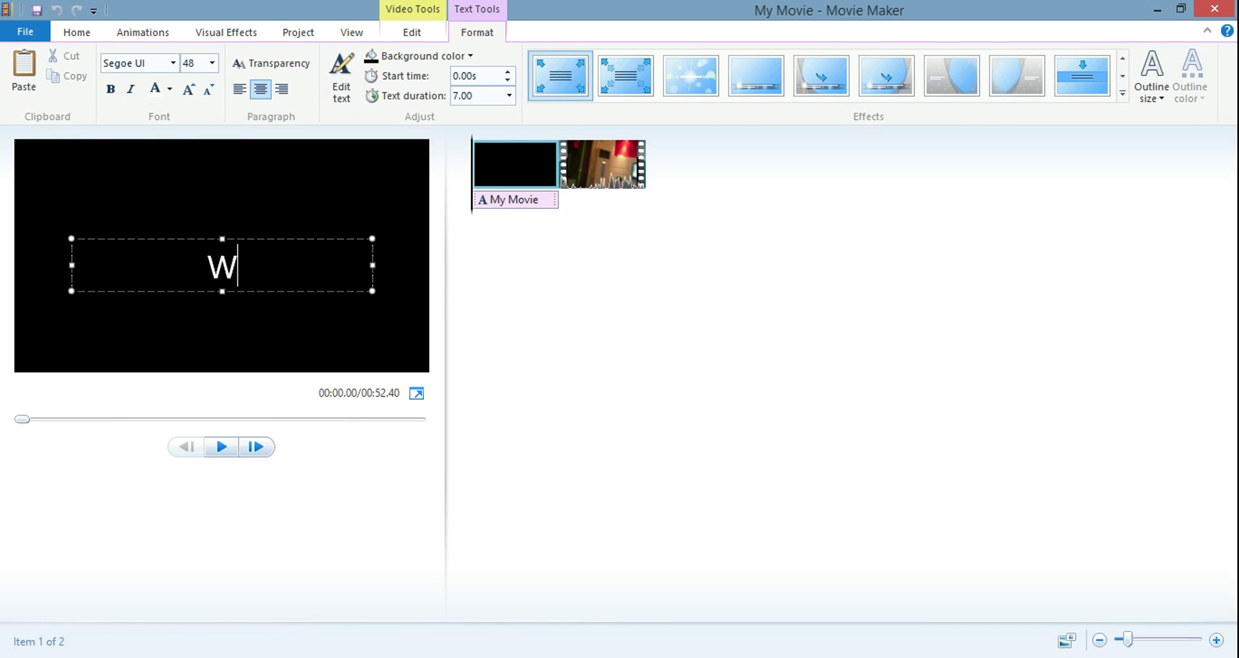
pyautogui.press('BackSpace')
pyautogui.write('Welcome!')
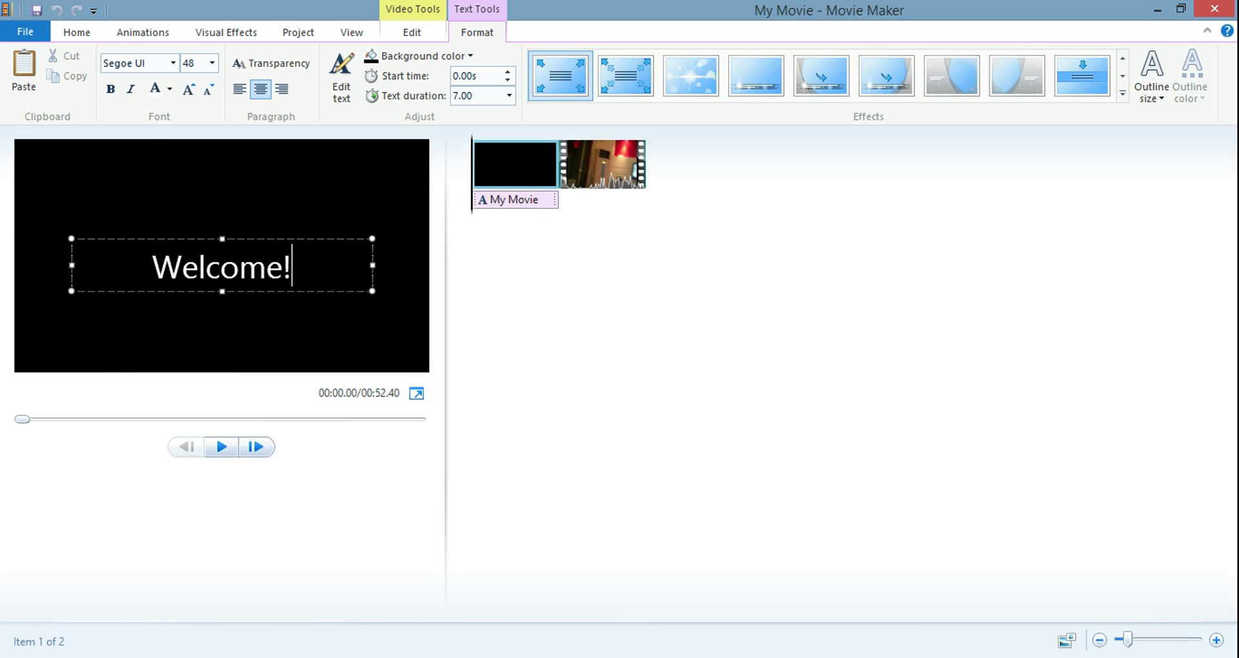
# Apply the Cinematic - burst 1 text effect to the Welcome! title
pyautogui.click(1124, 82)
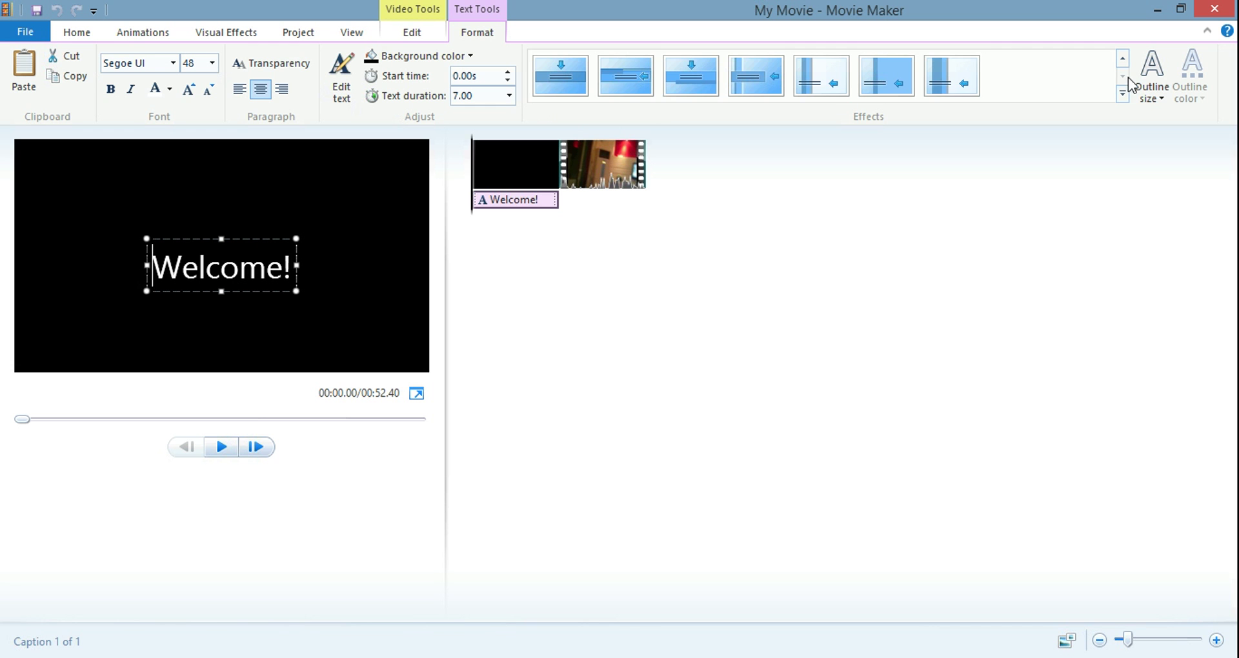
pyautogui.click(1124, 60)
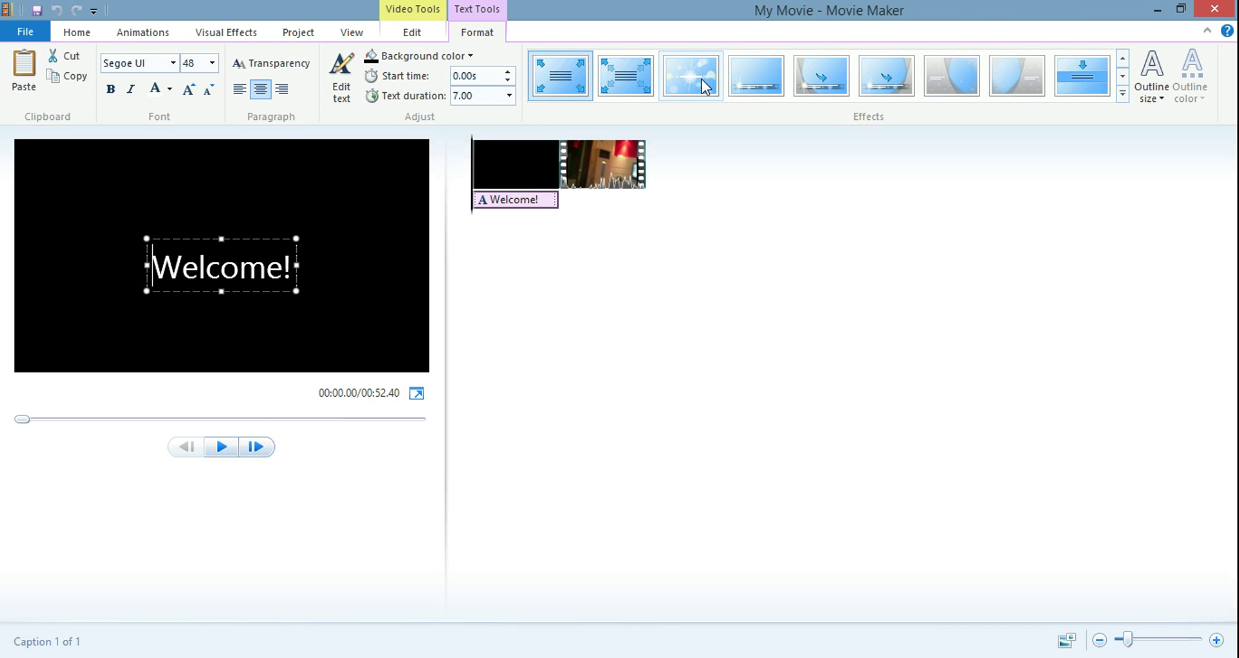
pyautogui.click(683, 77)
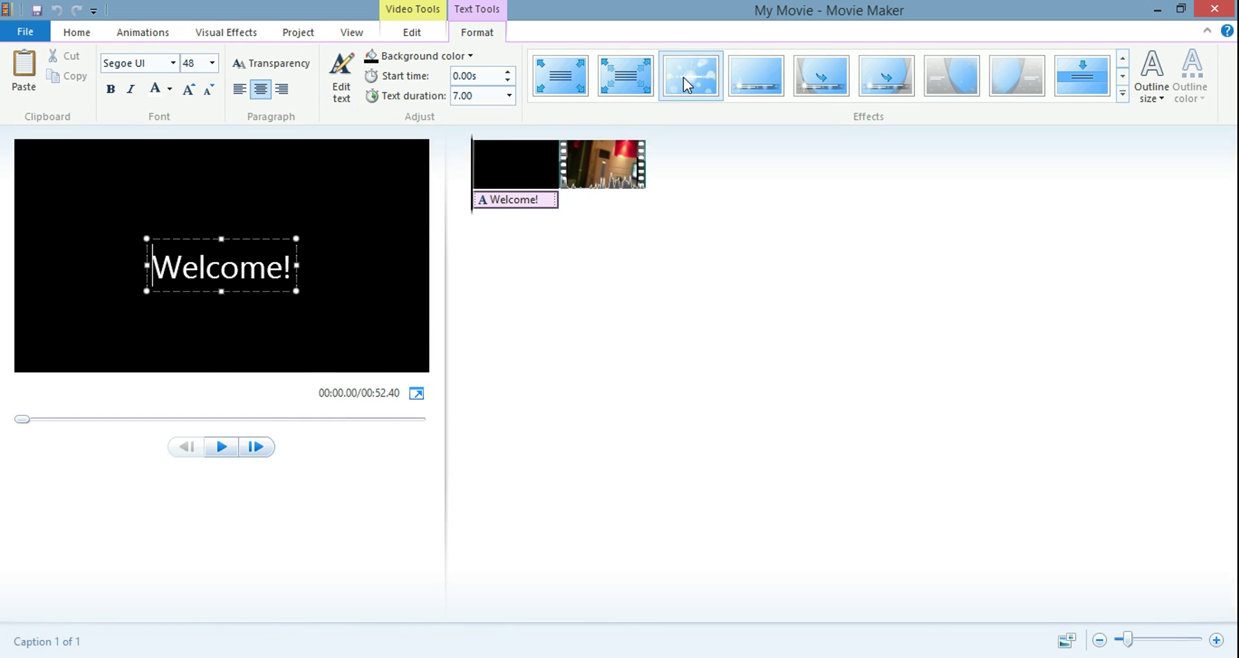
pyautogui.click(489, 182)
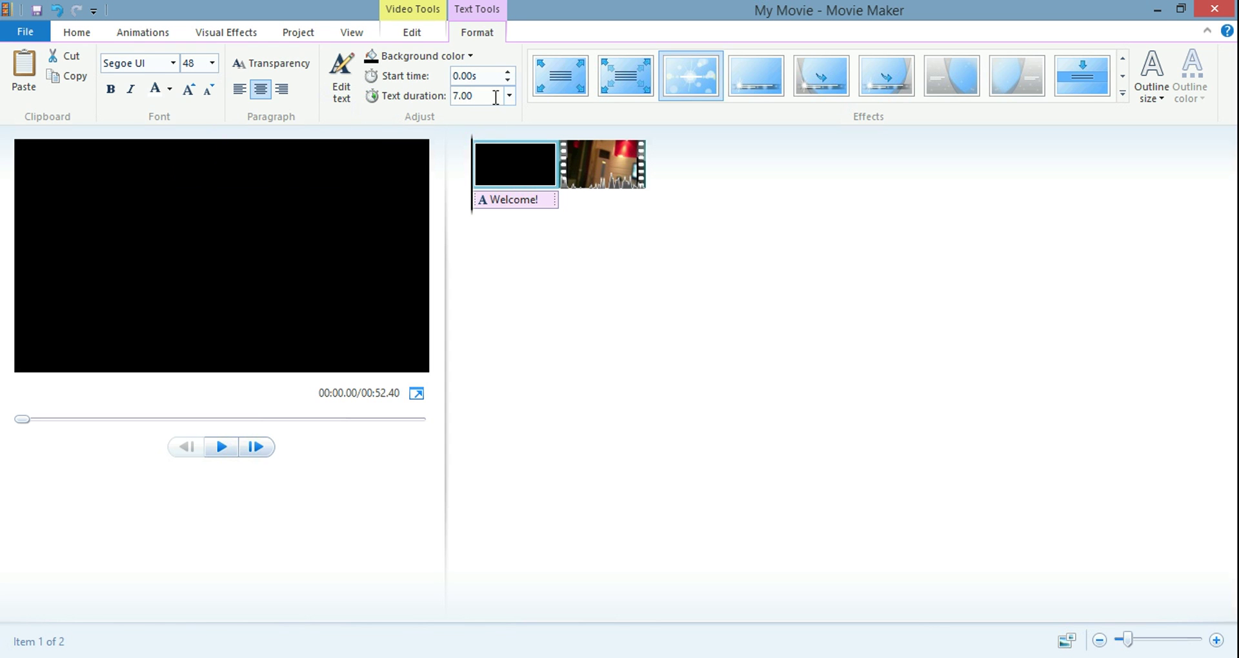
# Shorten the Welcome! text duration from 7.00 to 5 seconds and preview the title
pyautogui.click(459, 96)
pyautogui.moveTo(484, 97); pyautogui.dragTo(447, 104)
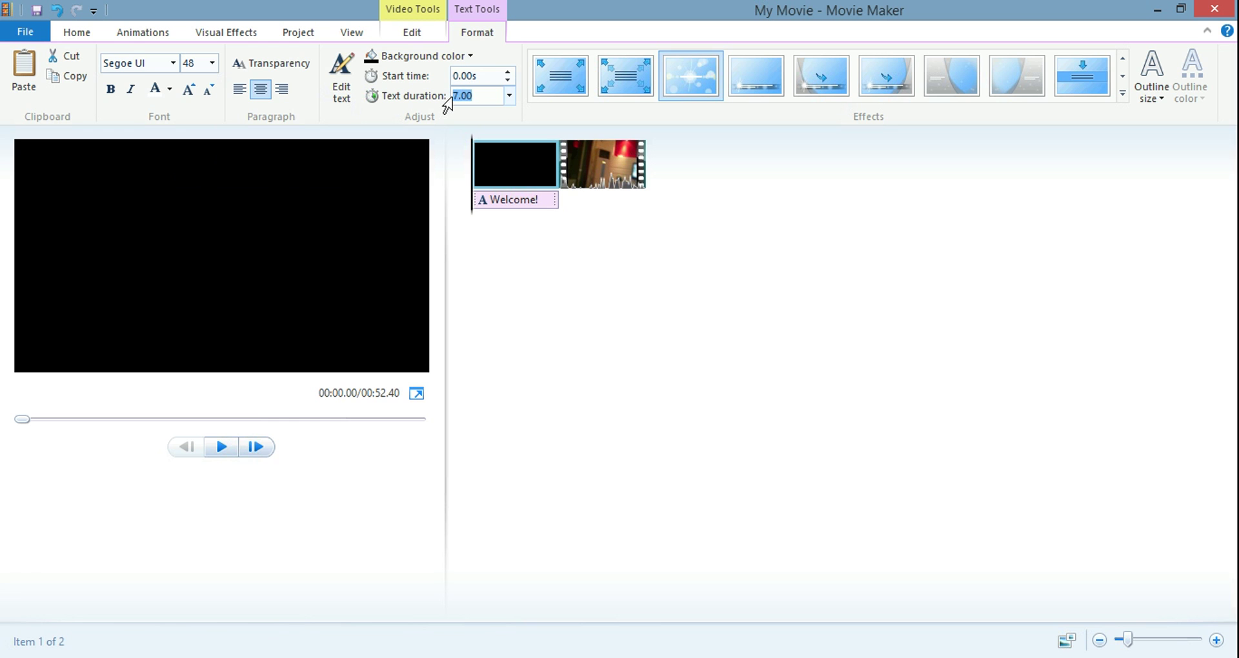
pyautogui.write('5')
pyautogui.moveTo(553, 204)
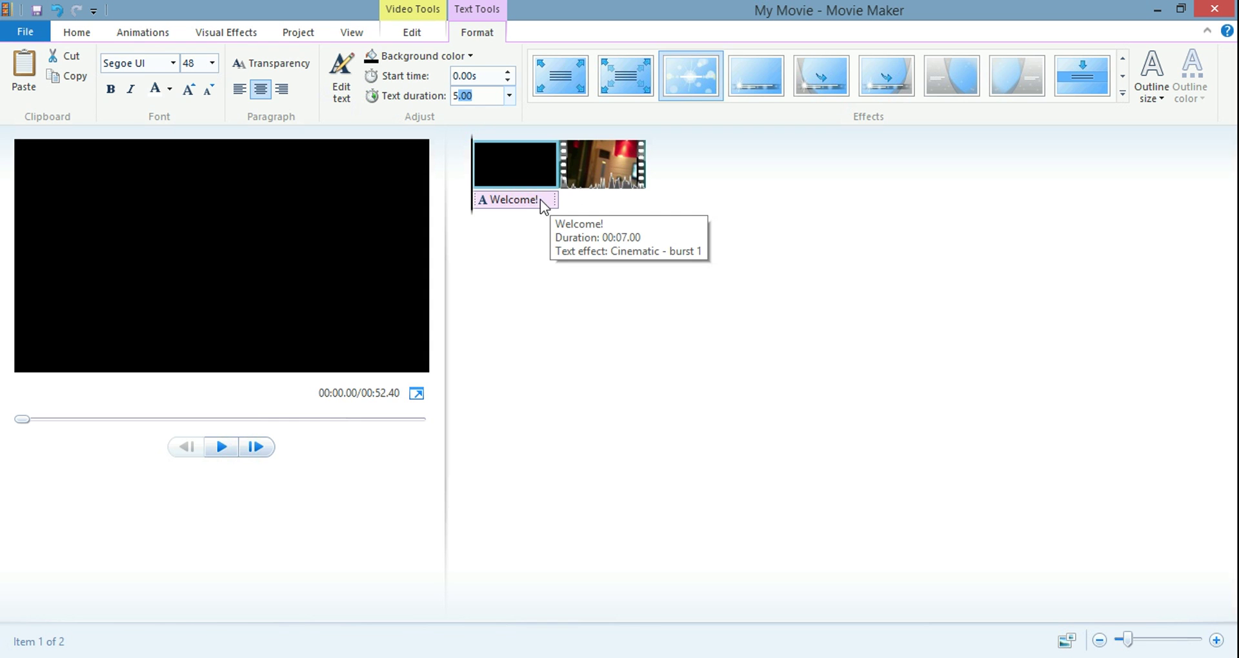
pyautogui.press('Return')
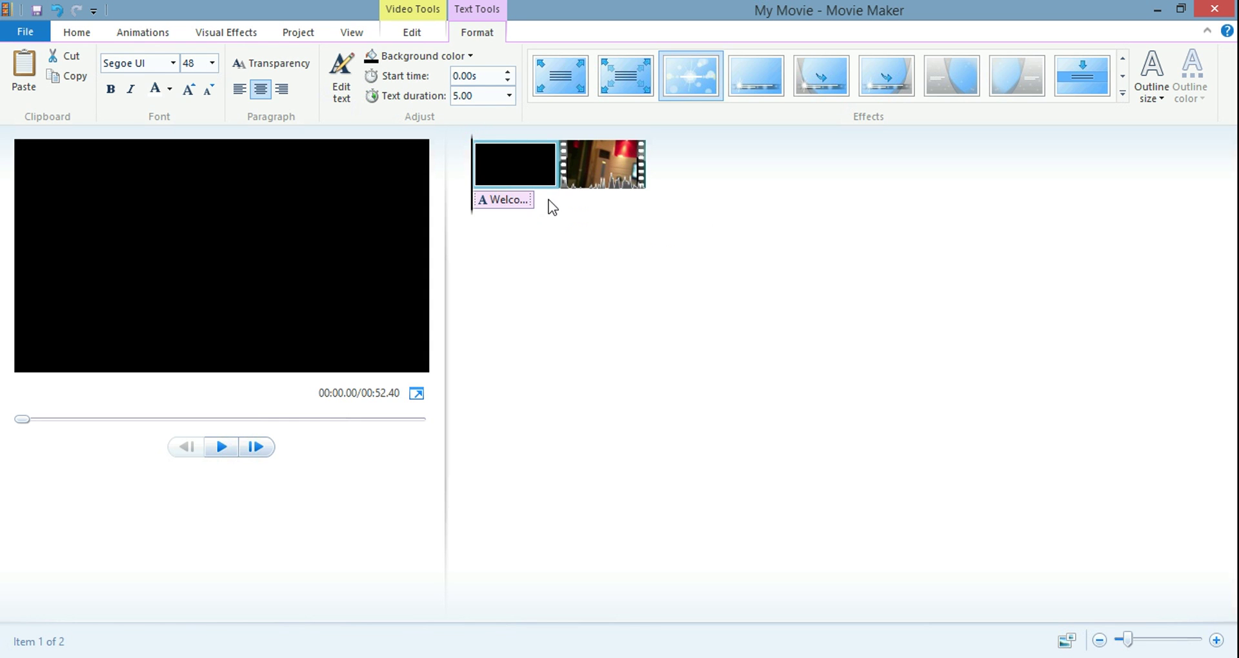
pyautogui.click(235, 444)
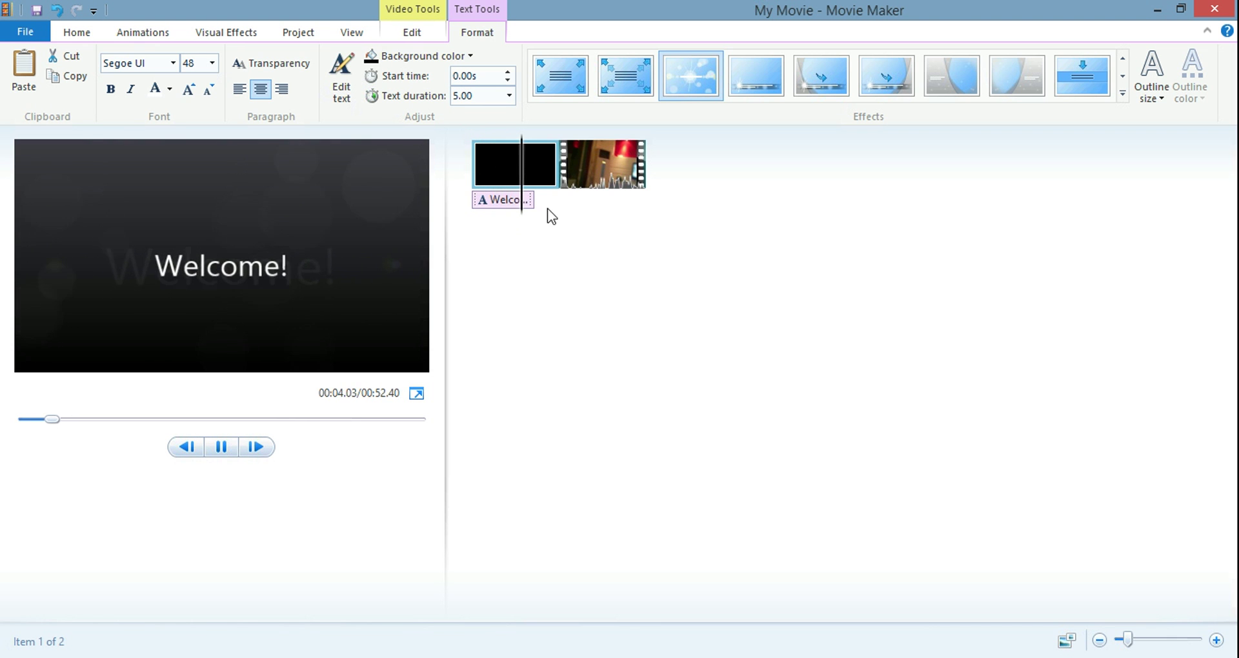
# Drag the Welcome! caption off the black title clip onto the start of the video
pyautogui.click(218, 448)
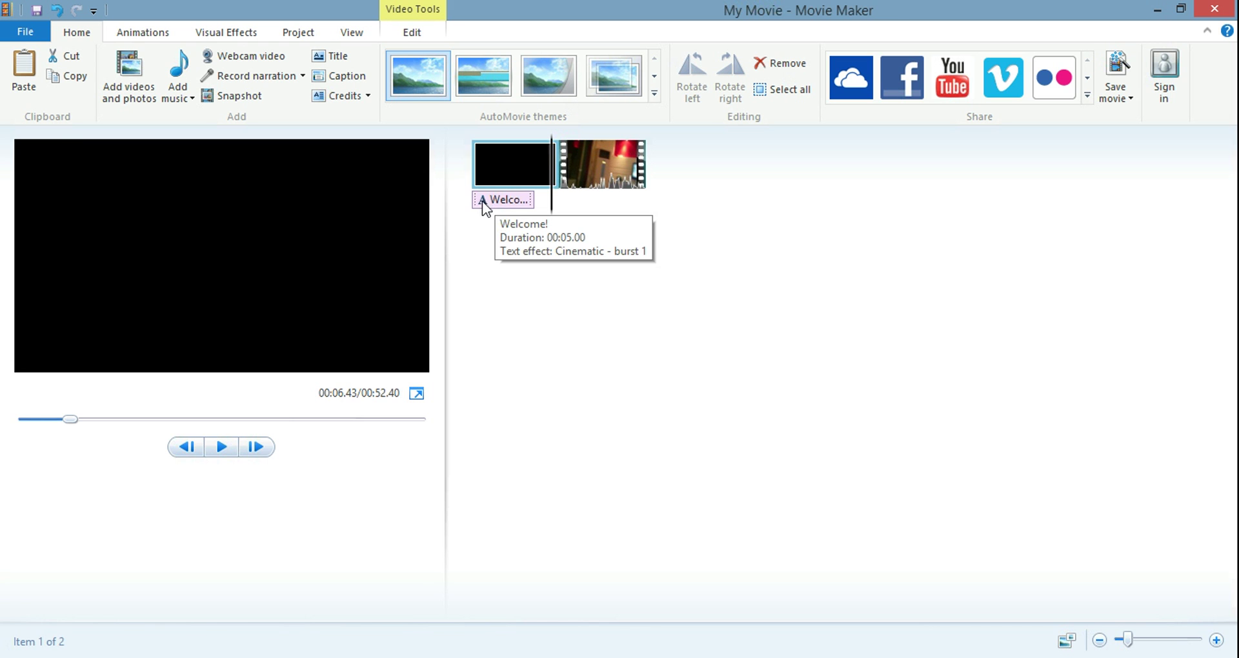
pyautogui.moveTo(482, 200); pyautogui.dragTo(567, 202)
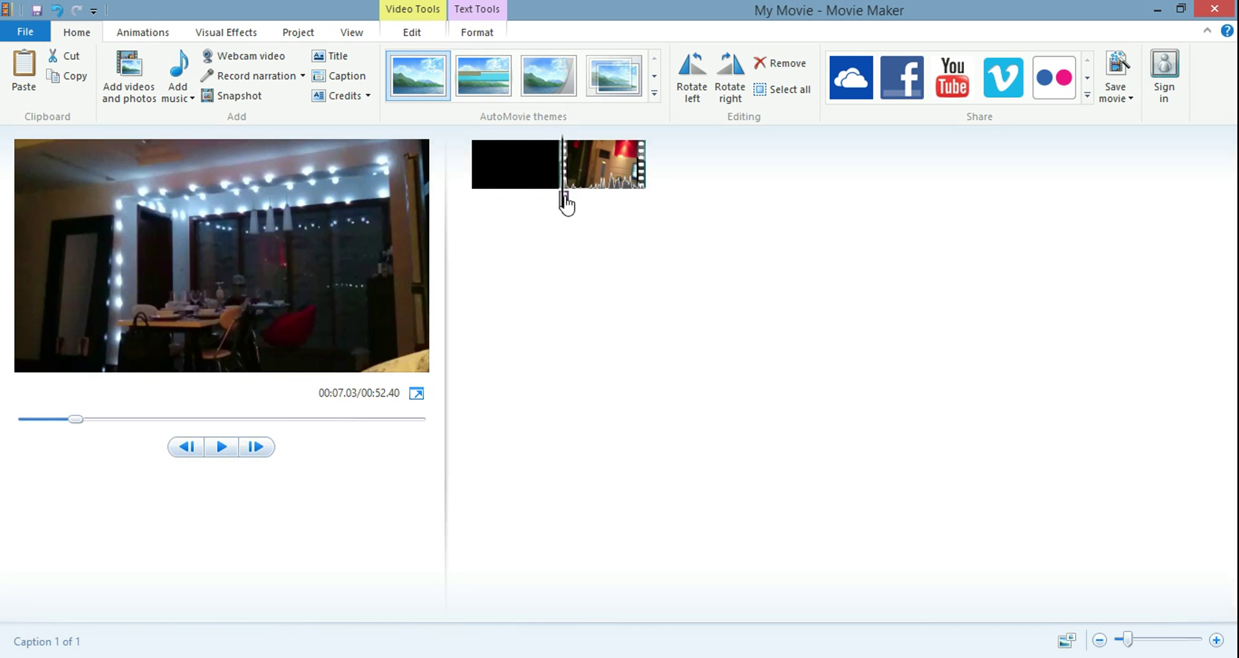
pyautogui.click(565, 194)
pyautogui.moveTo(564, 202); pyautogui.dragTo(582, 203)
pyautogui.click(541, 182)
# Remove the black title clip and drag the Welcome! caption to the video's beginning
pyautogui.rightClick(536, 178)
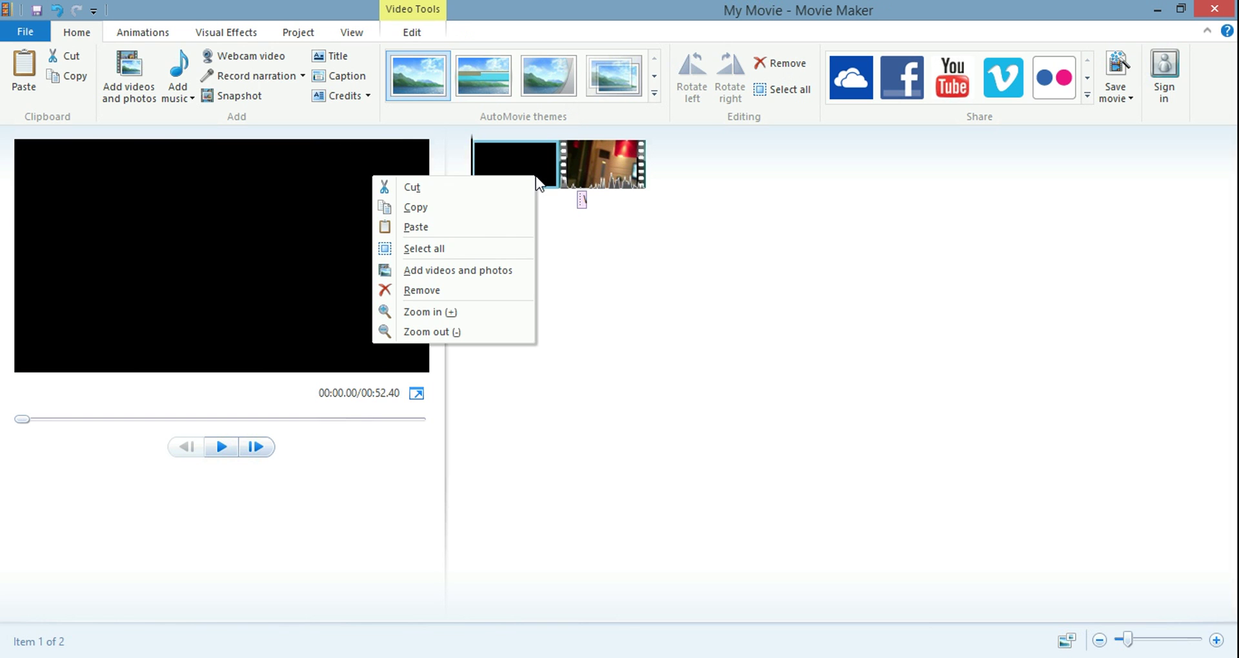
pyautogui.click(459, 295)
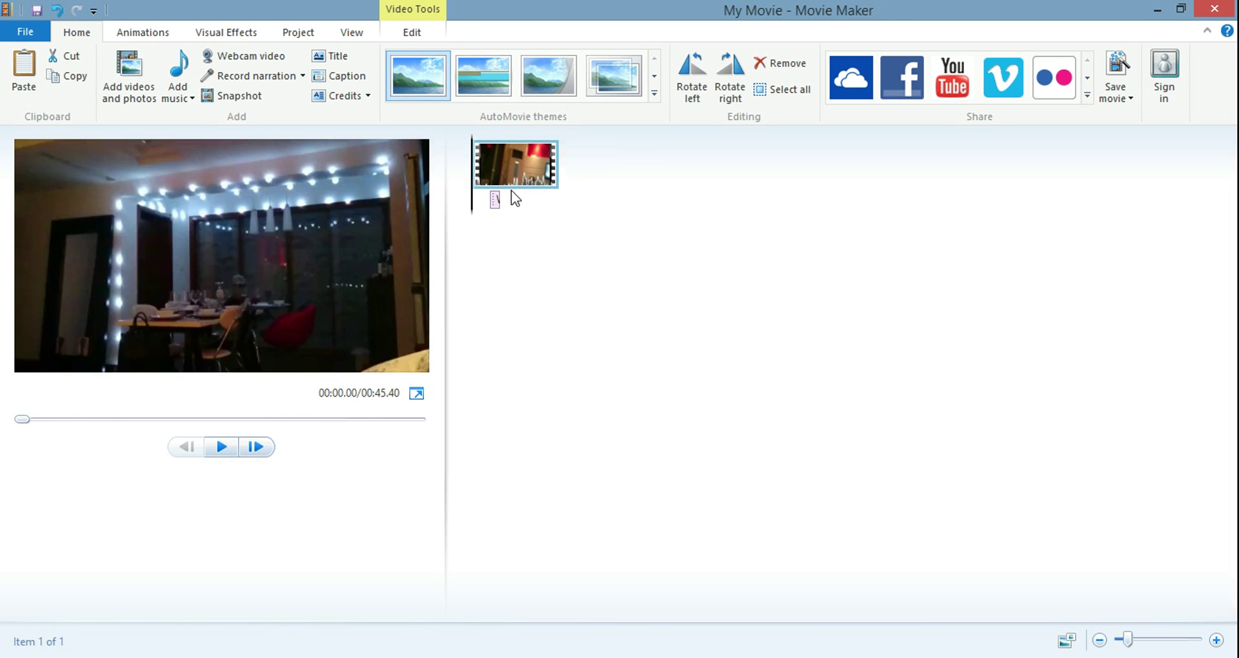
pyautogui.moveTo(496, 202); pyautogui.dragTo(489, 203)
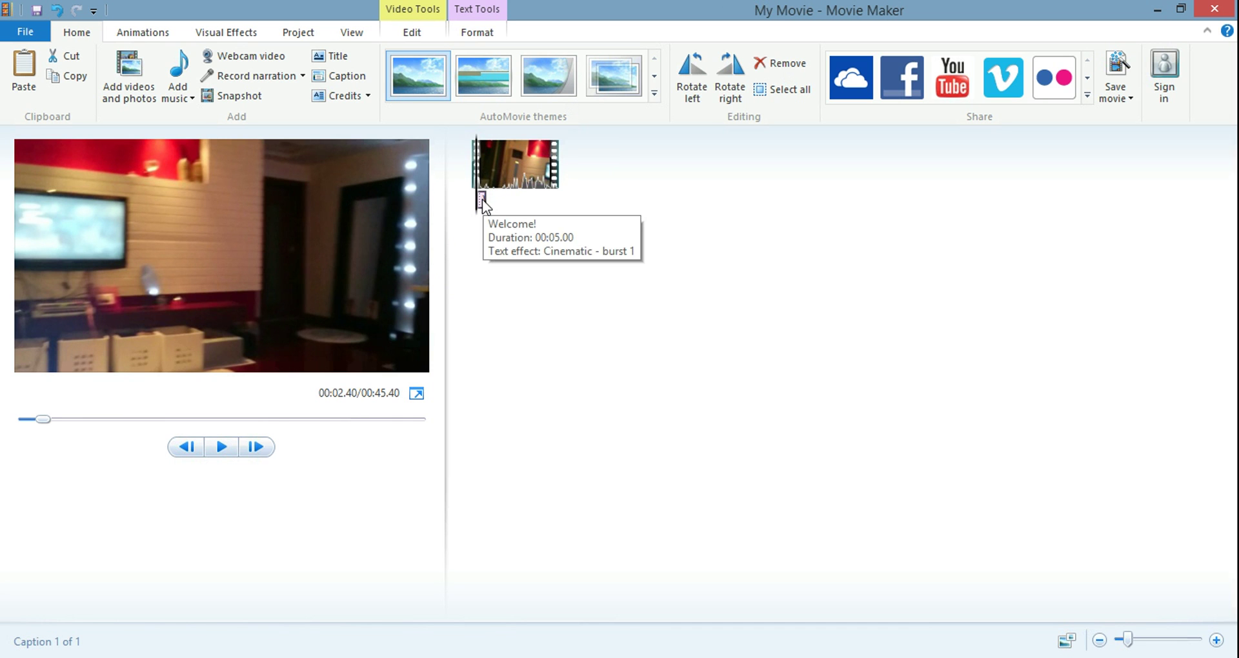
# Set the Welcome! caption's start time to 0 seconds
pyautogui.click(482, 201)
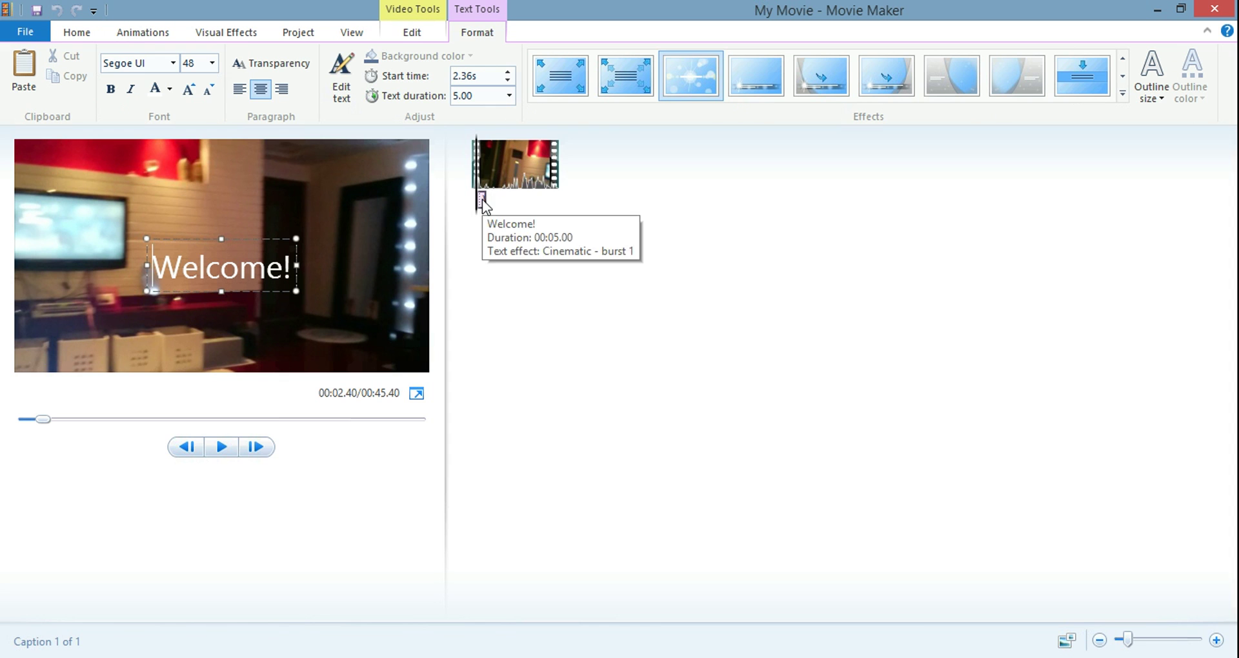
pyautogui.click(479, 75)
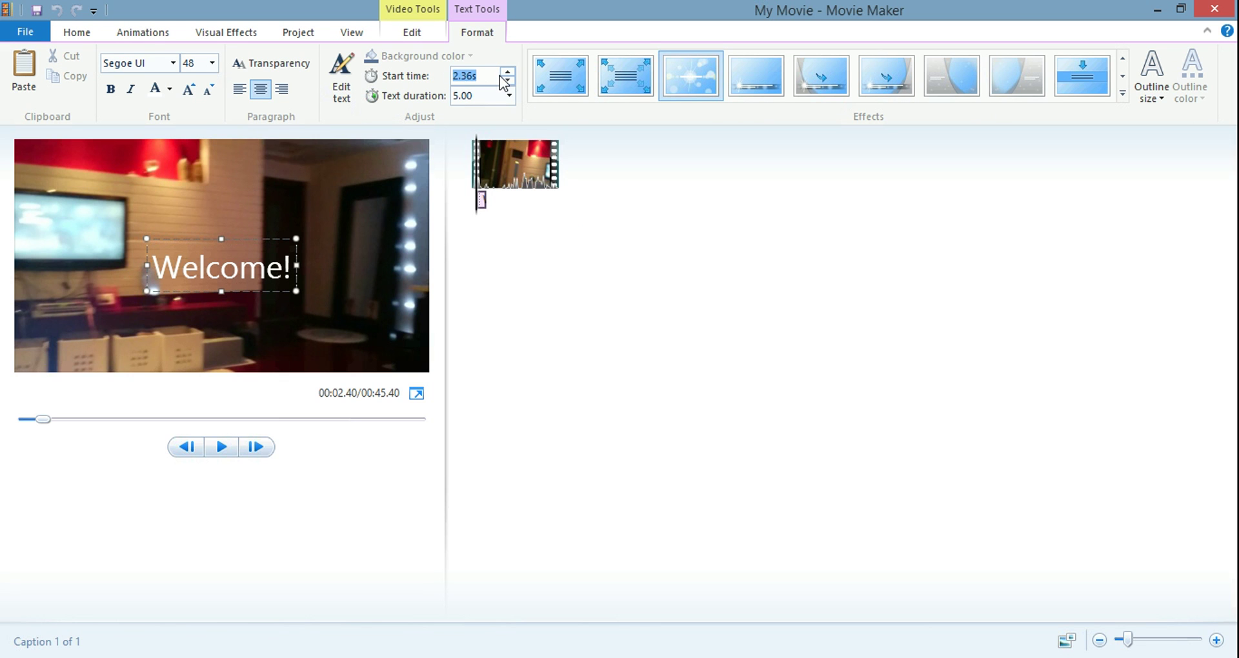
pyautogui.write('0')
pyautogui.press('Return')
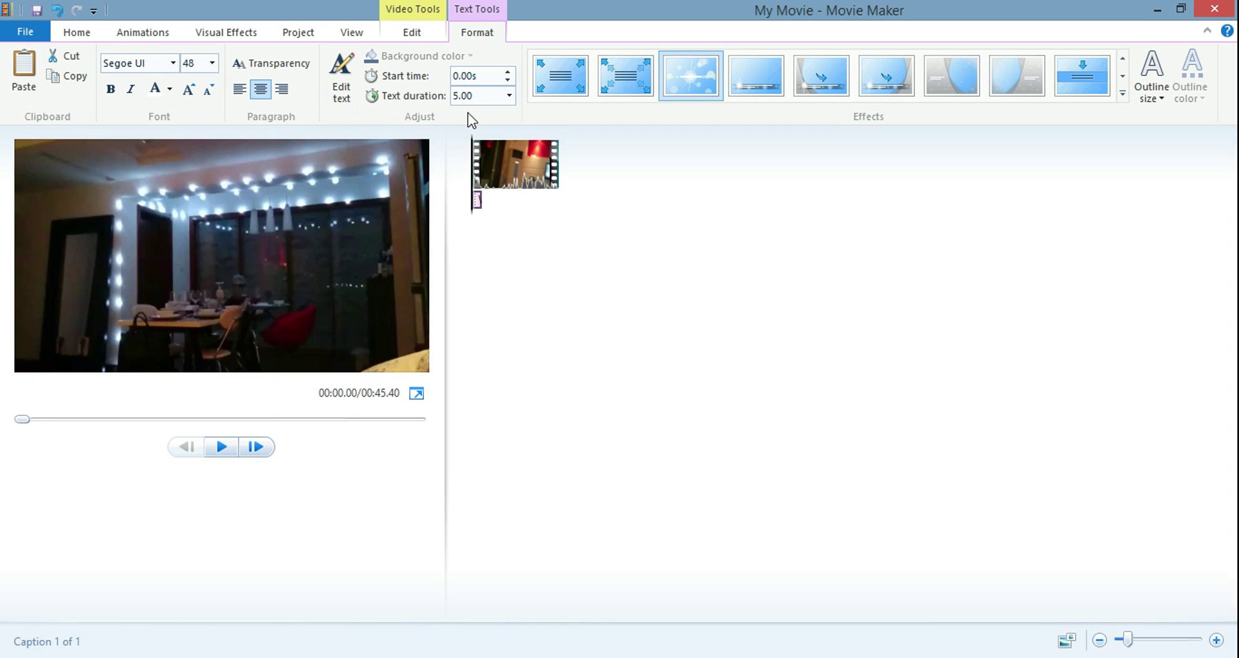
# Play back the opening with the Welcome! caption and place the playback point at 00:04.27
pyautogui.click(224, 450)
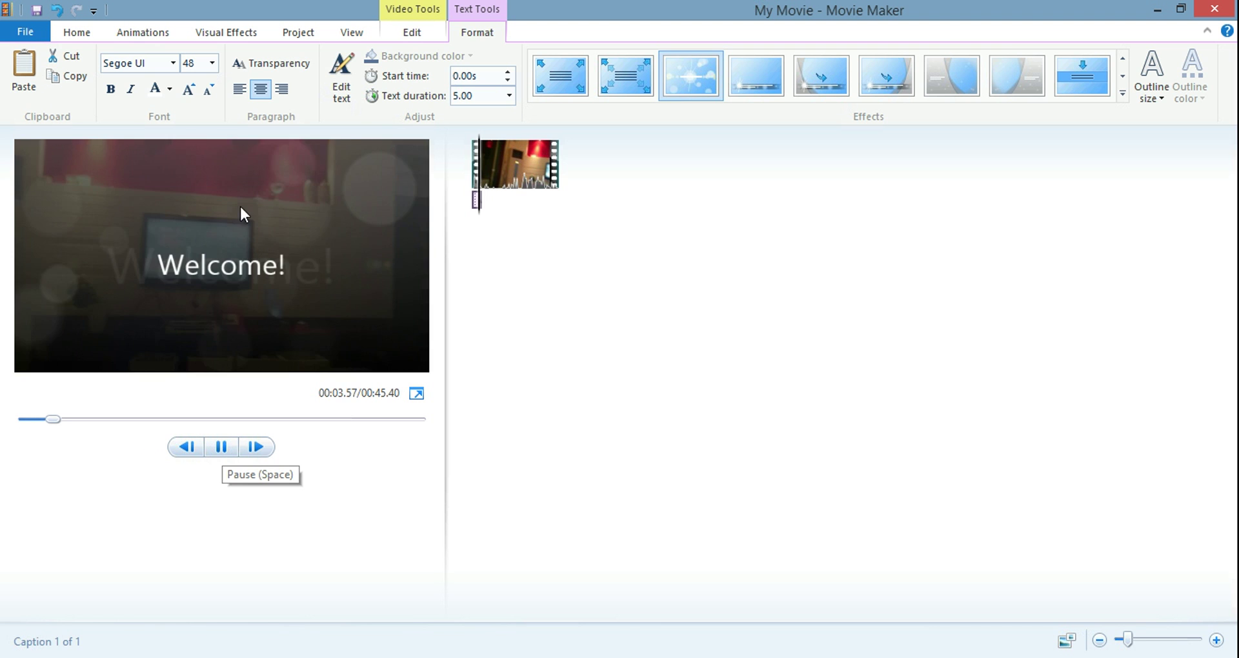
pyautogui.click(223, 448)
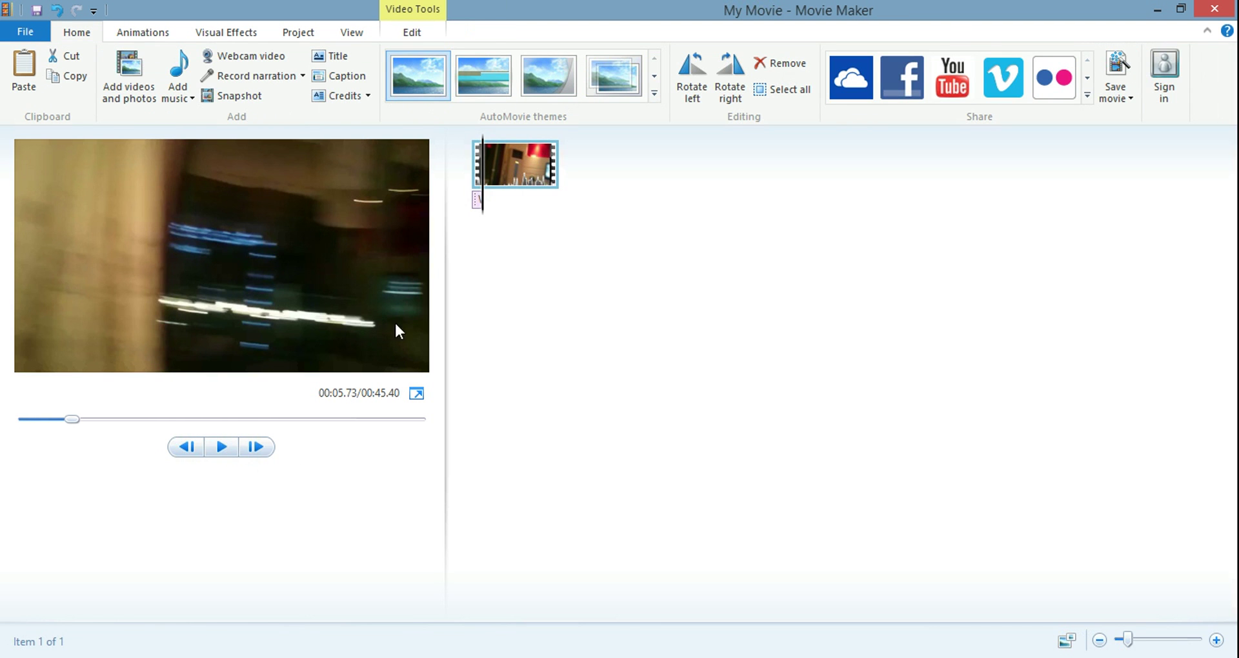
pyautogui.click(229, 448)
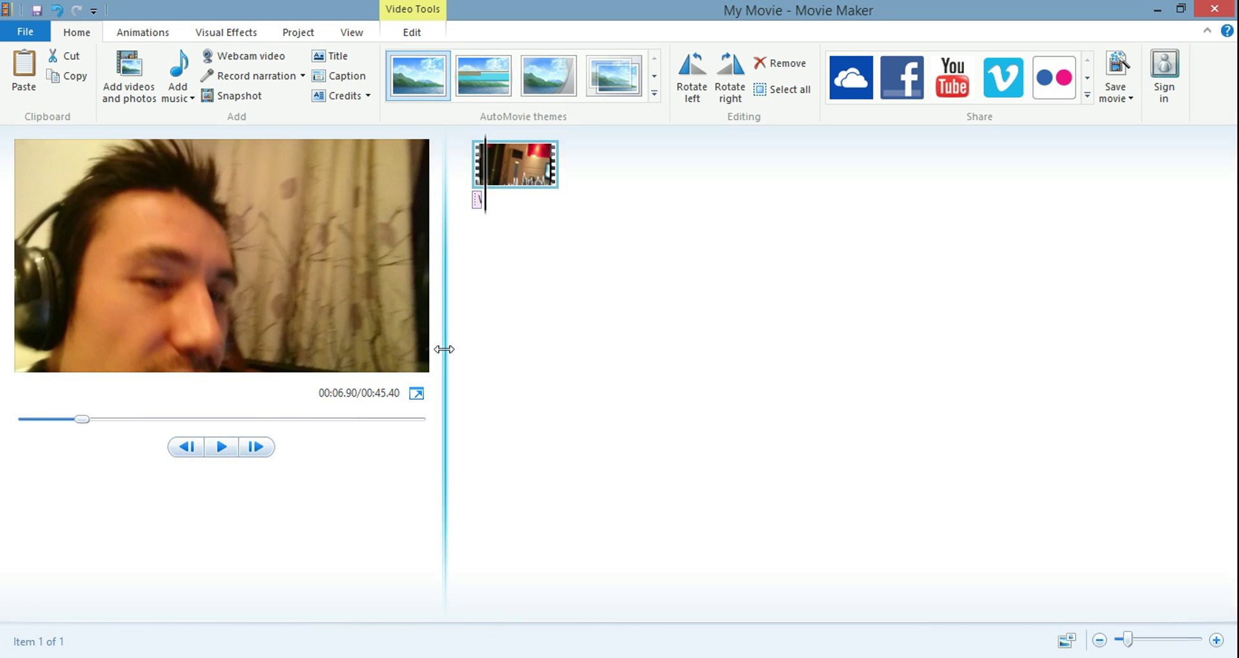
pyautogui.click(485, 208)
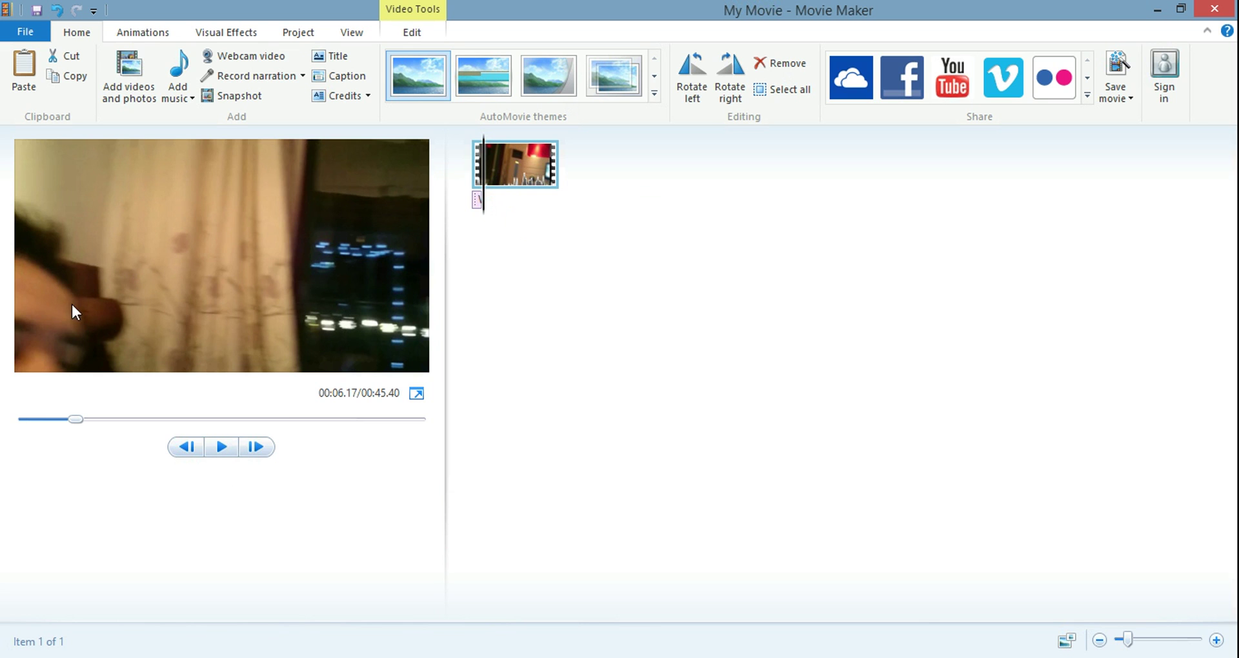
pyautogui.click(480, 200)
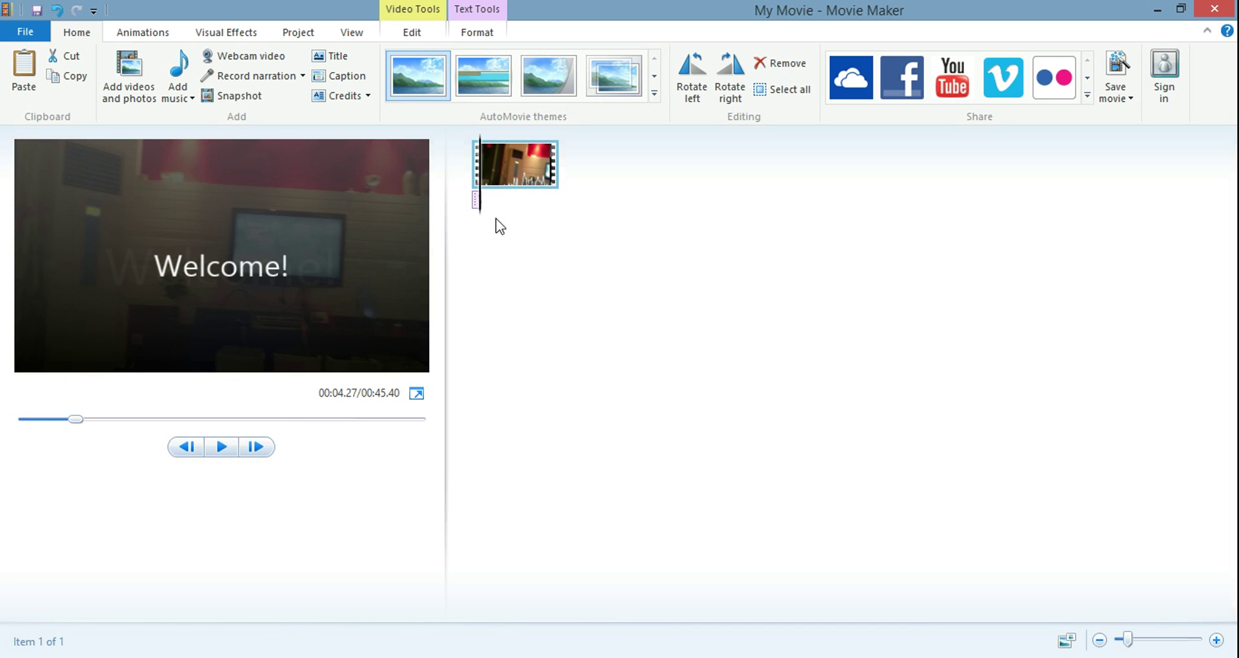
# Split the video at 00:04.27 and play on toward the end of the webcam part
pyautogui.rightClick(481, 184)
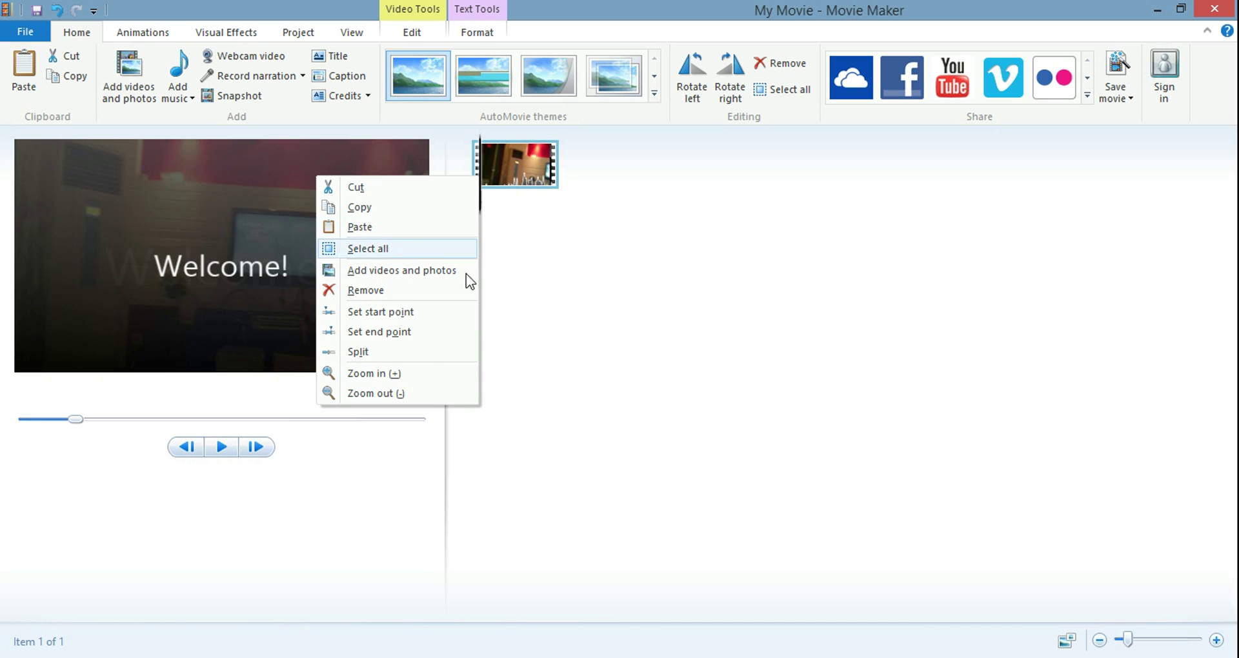
pyautogui.click(434, 353)
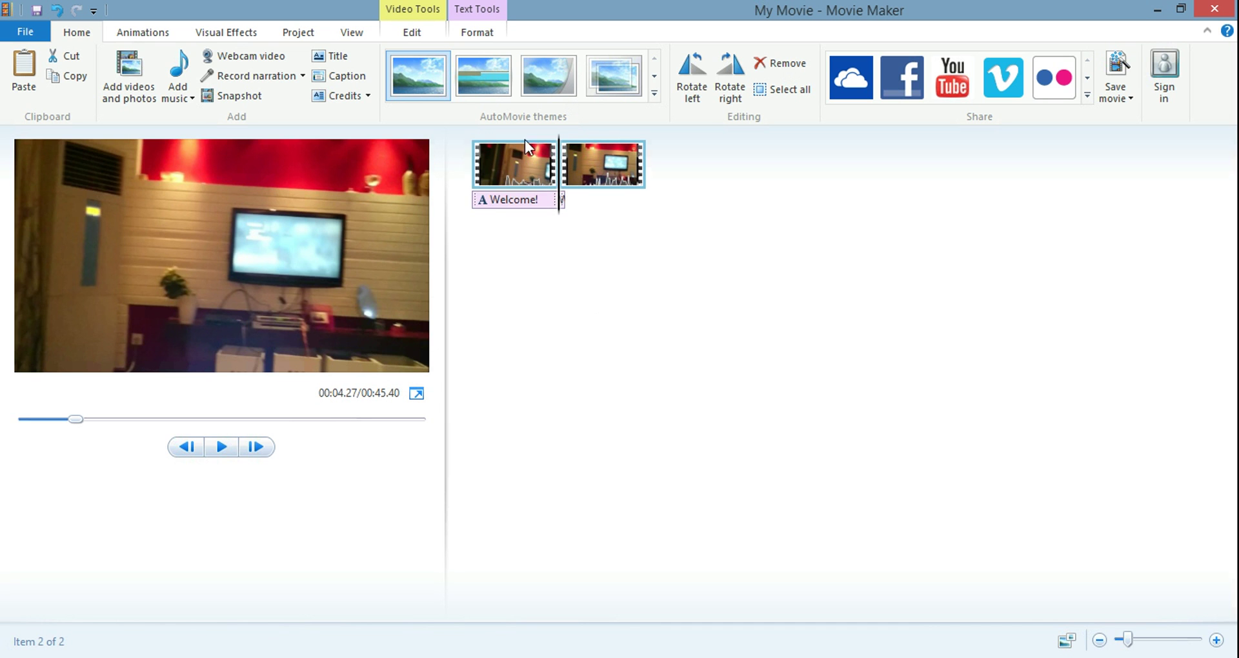
pyautogui.click(220, 449)
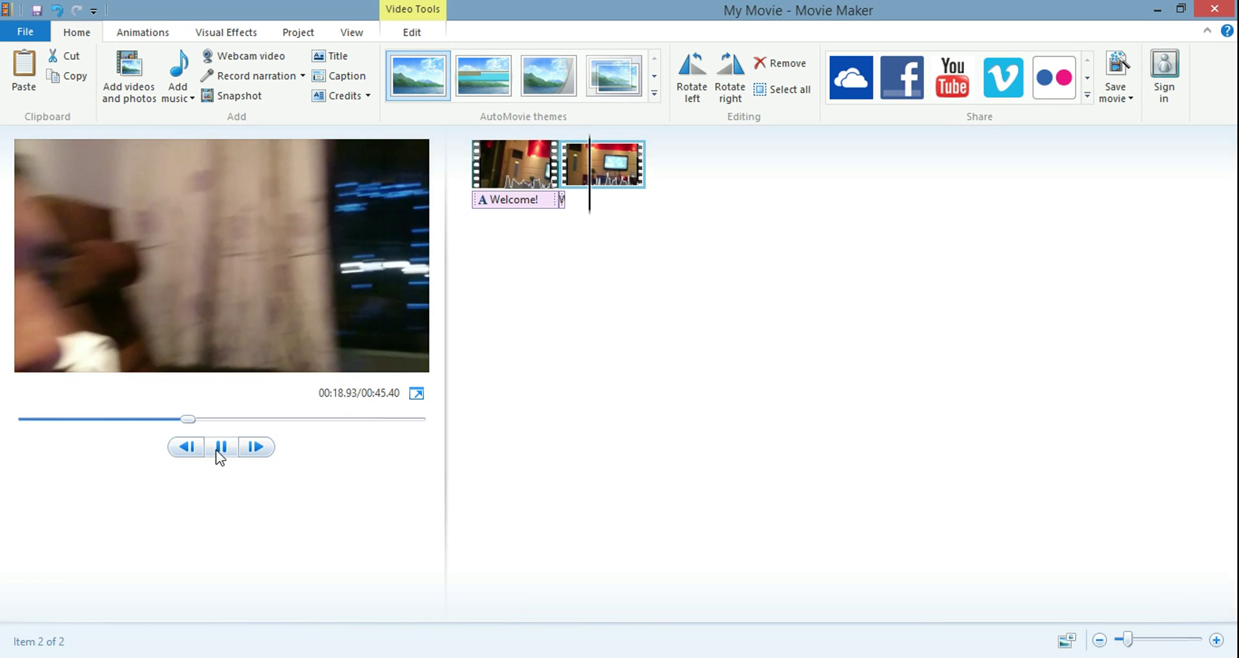
# Fine-tune to 00:19.33 frame by frame and split again, isolating the webcam middle clip
pyautogui.click(217, 452)
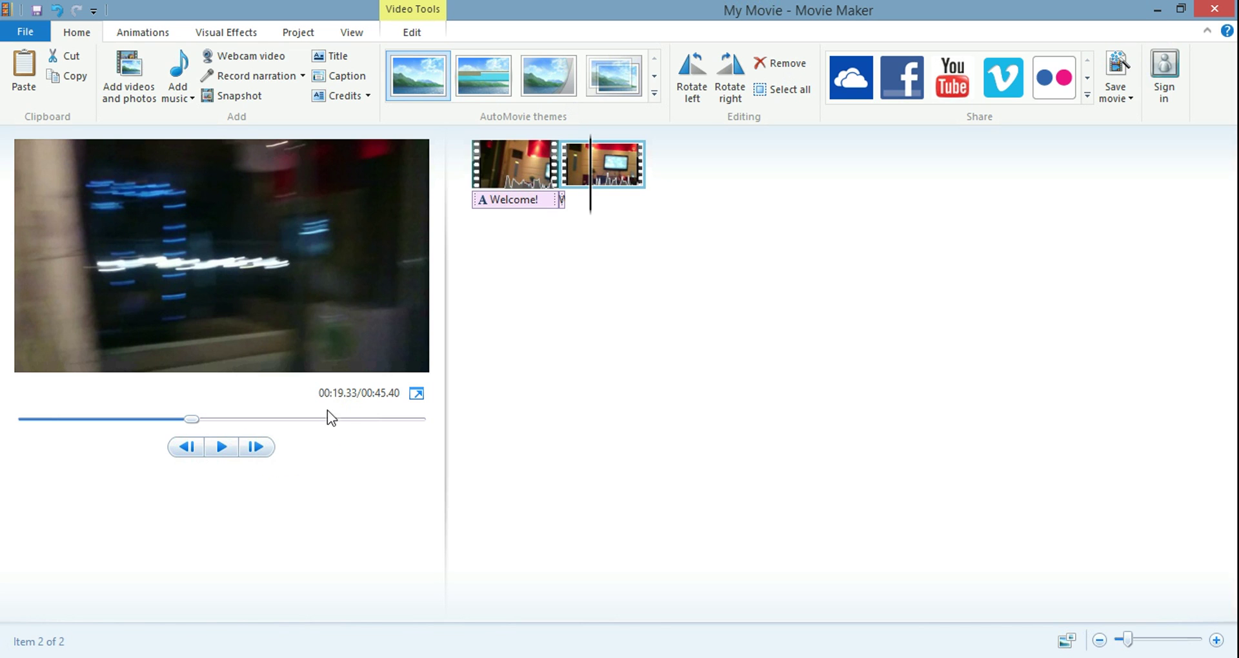
pyautogui.click(262, 446)
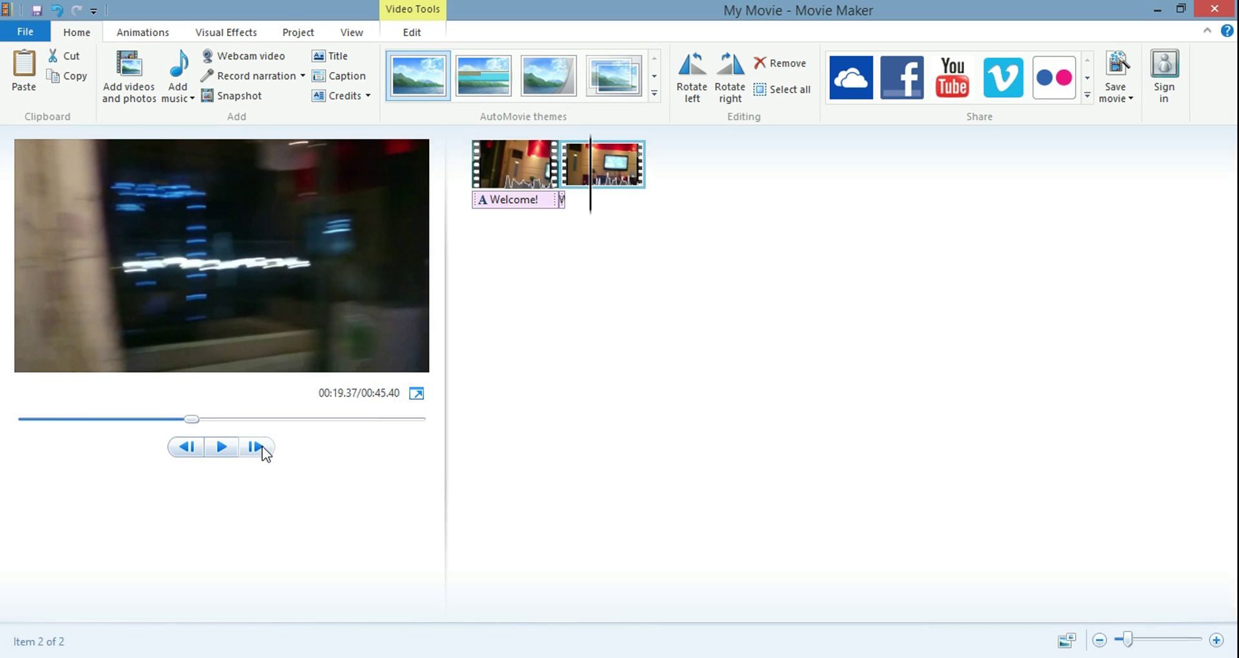
pyautogui.click(262, 446)
pyautogui.click(261, 446)
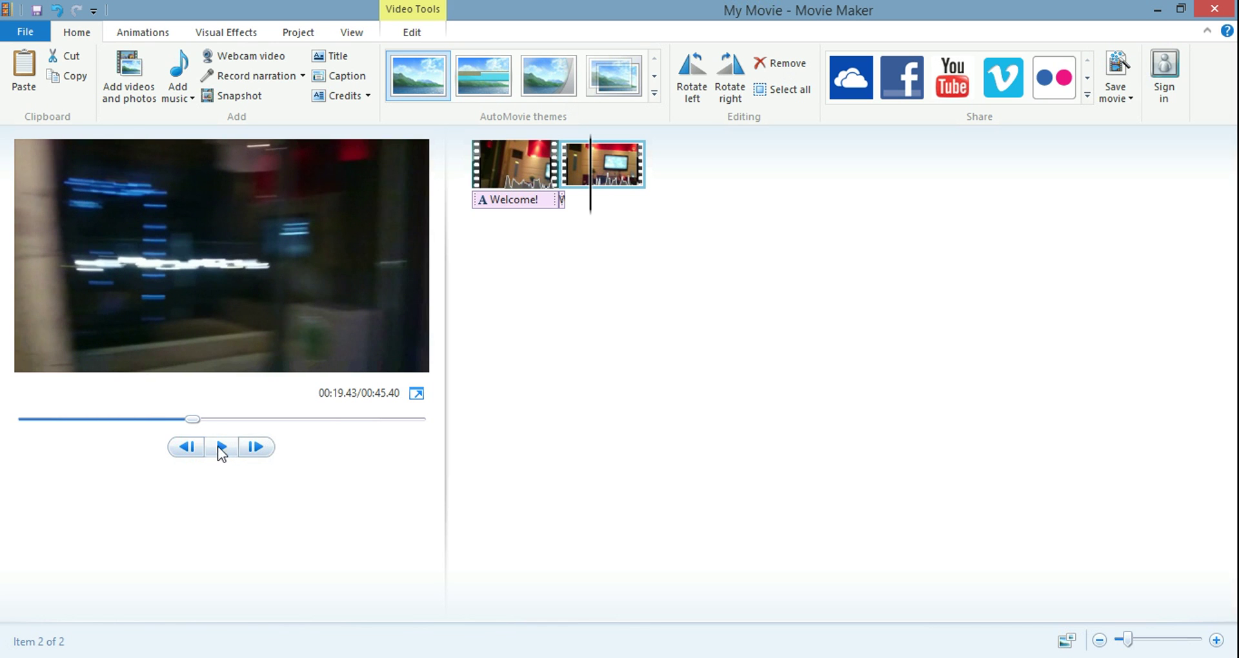
pyautogui.click(190, 444)
pyautogui.click(189, 445)
pyautogui.click(189, 444)
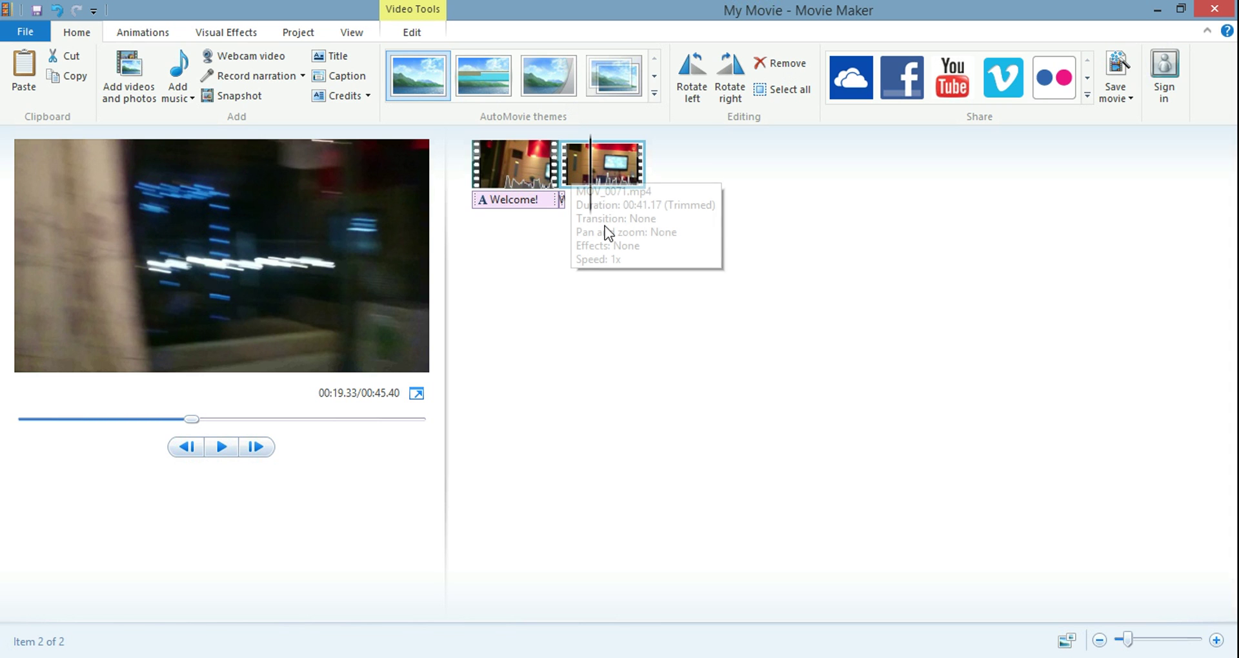
pyautogui.rightClick(591, 213)
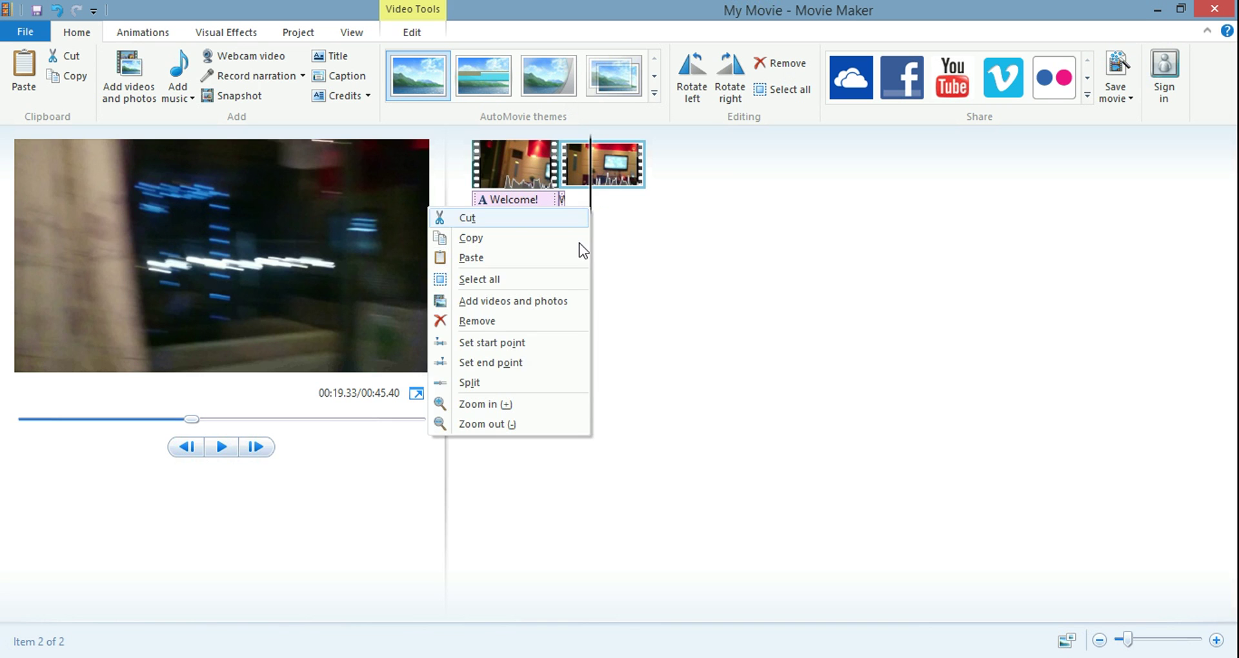
pyautogui.click(521, 382)
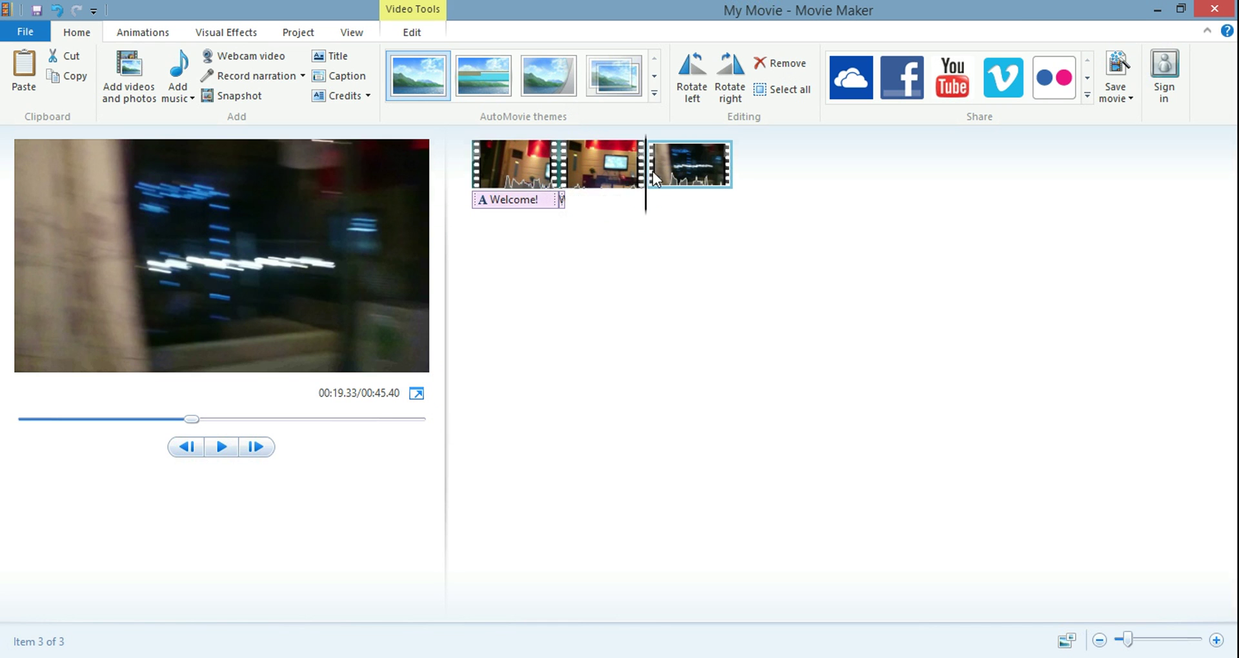
pyautogui.click(620, 167)
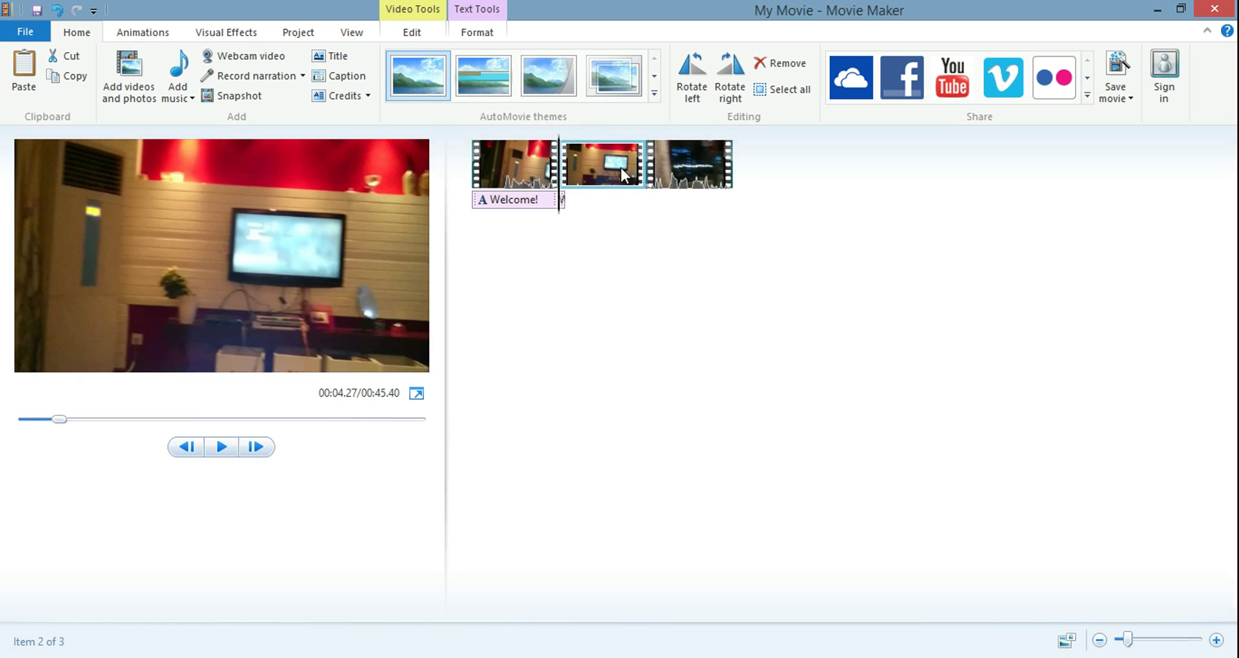
# Preview the webcam middle clip, then remove it from the movie
pyautogui.click(221, 447)
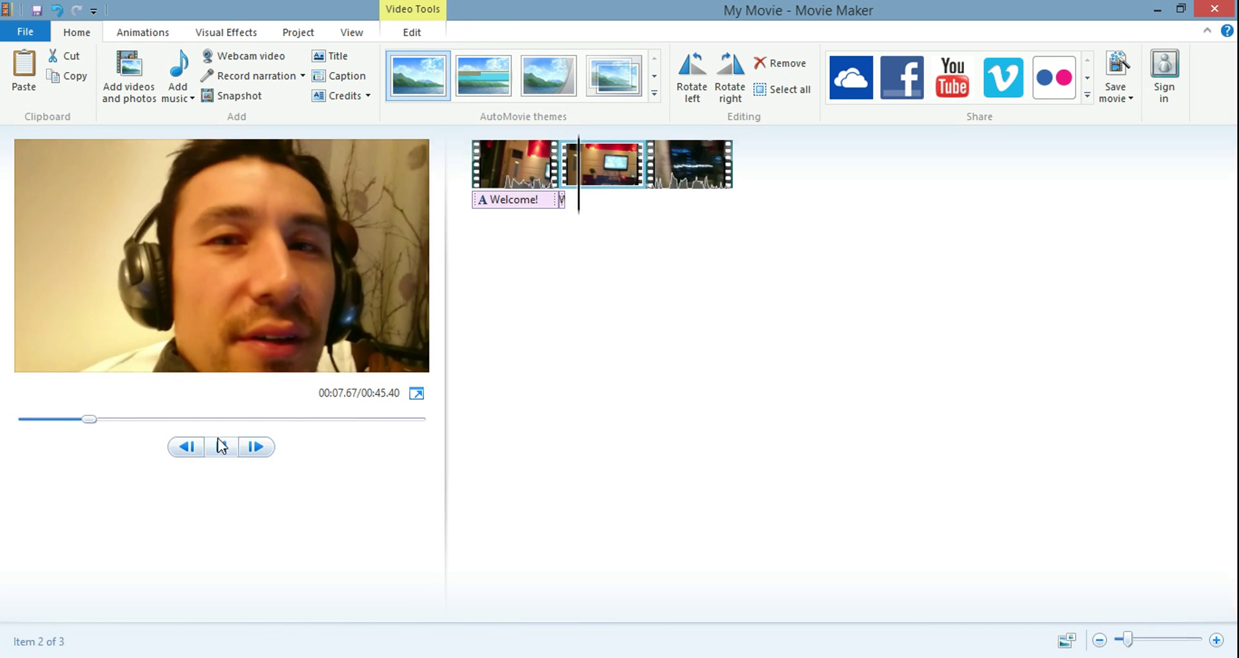
pyautogui.click(218, 438)
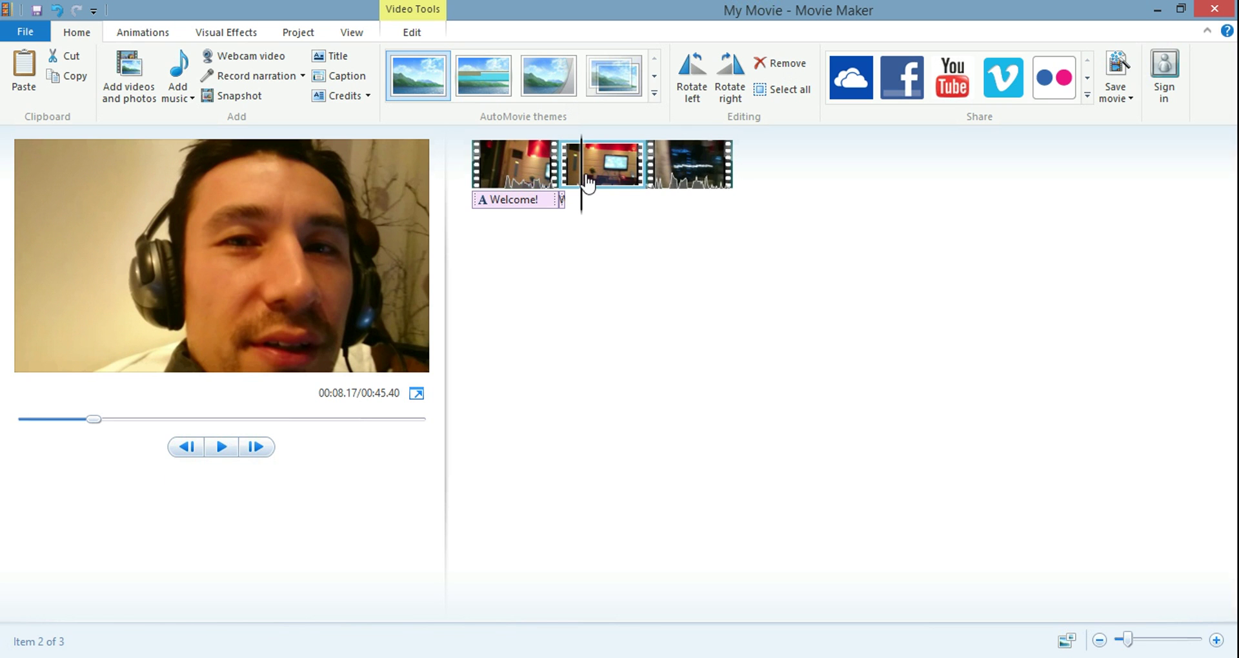
pyautogui.rightClick(606, 164)
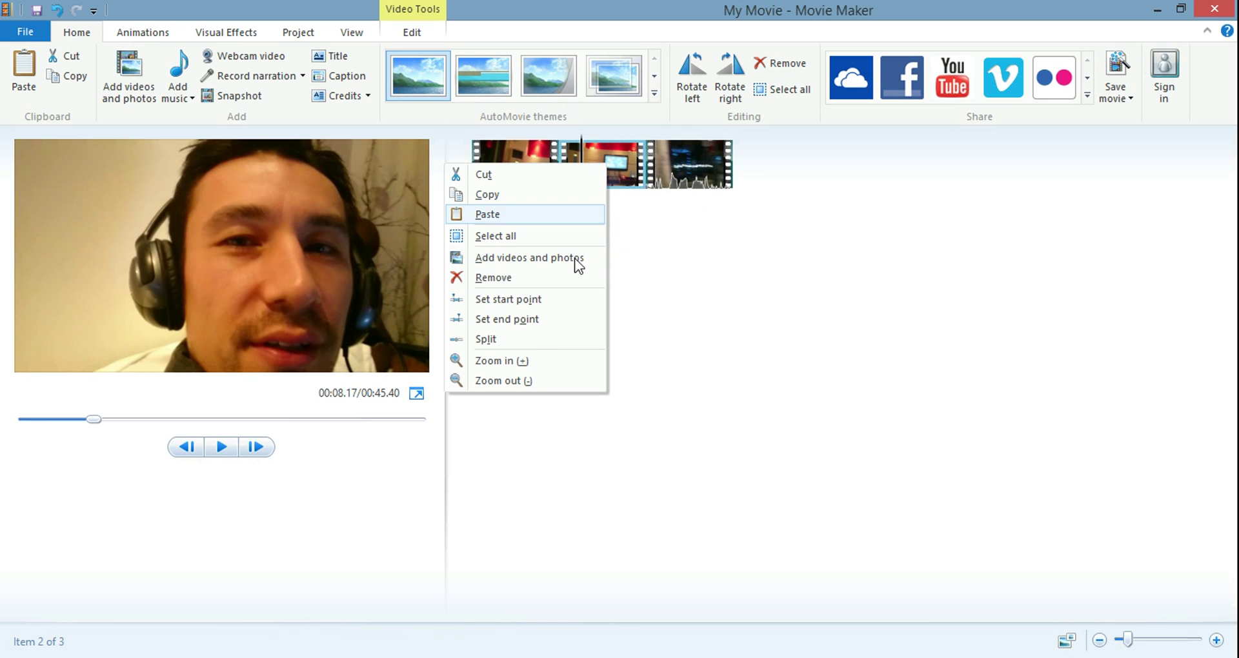
pyautogui.click(529, 279)
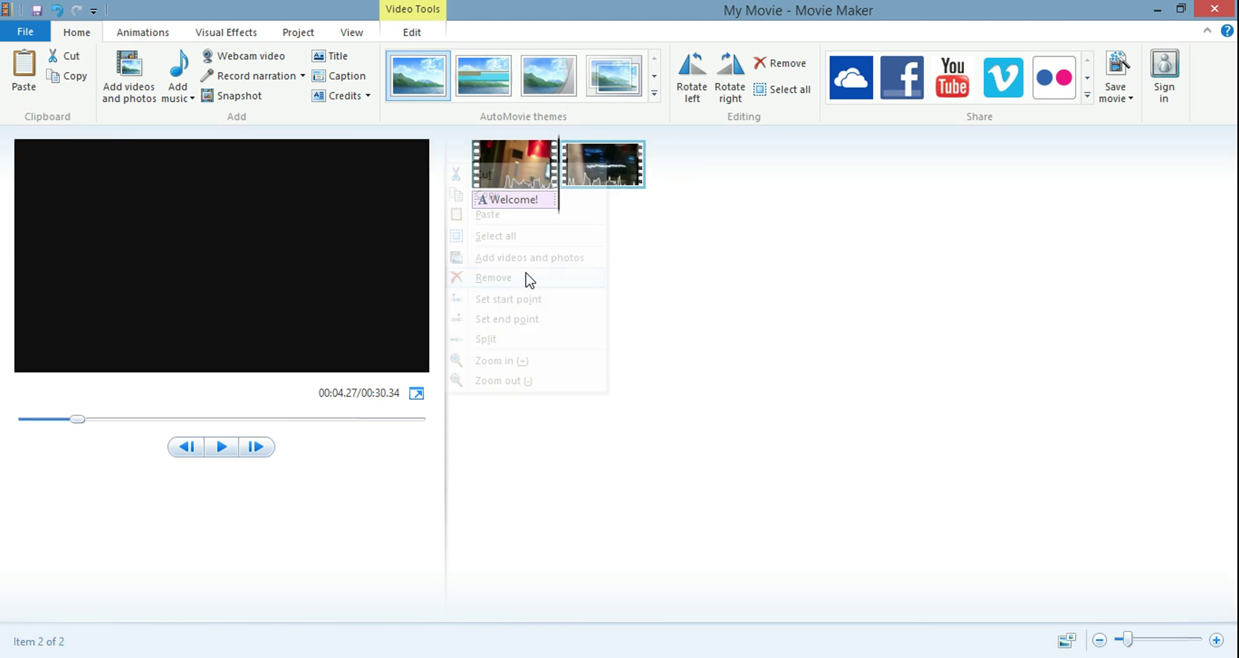
# Play the edited movie from the first clip and stop at 00:07.13
pyautogui.click(524, 171)
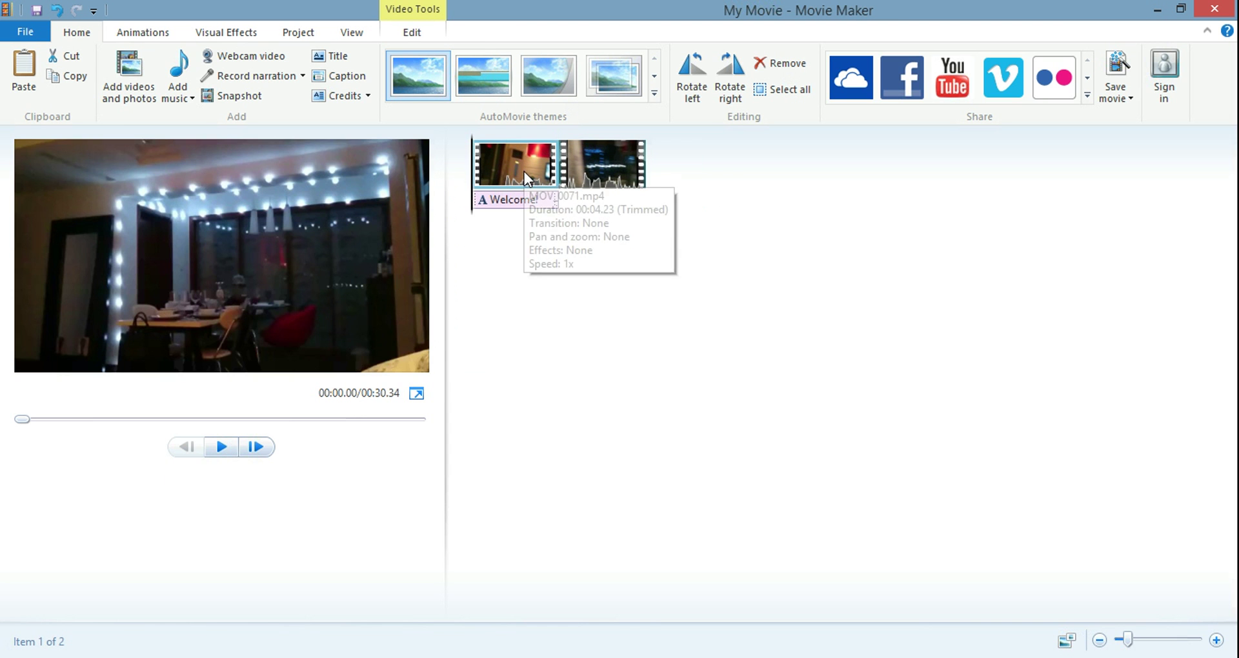
pyautogui.click(220, 447)
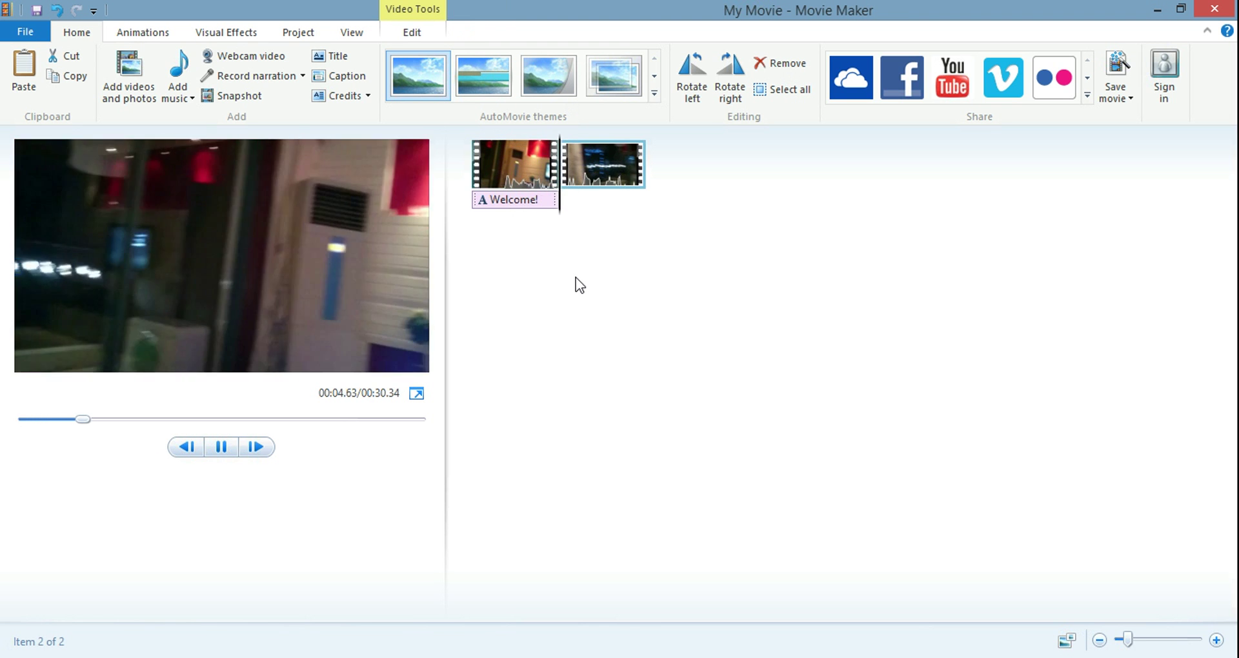
pyautogui.click(221, 447)
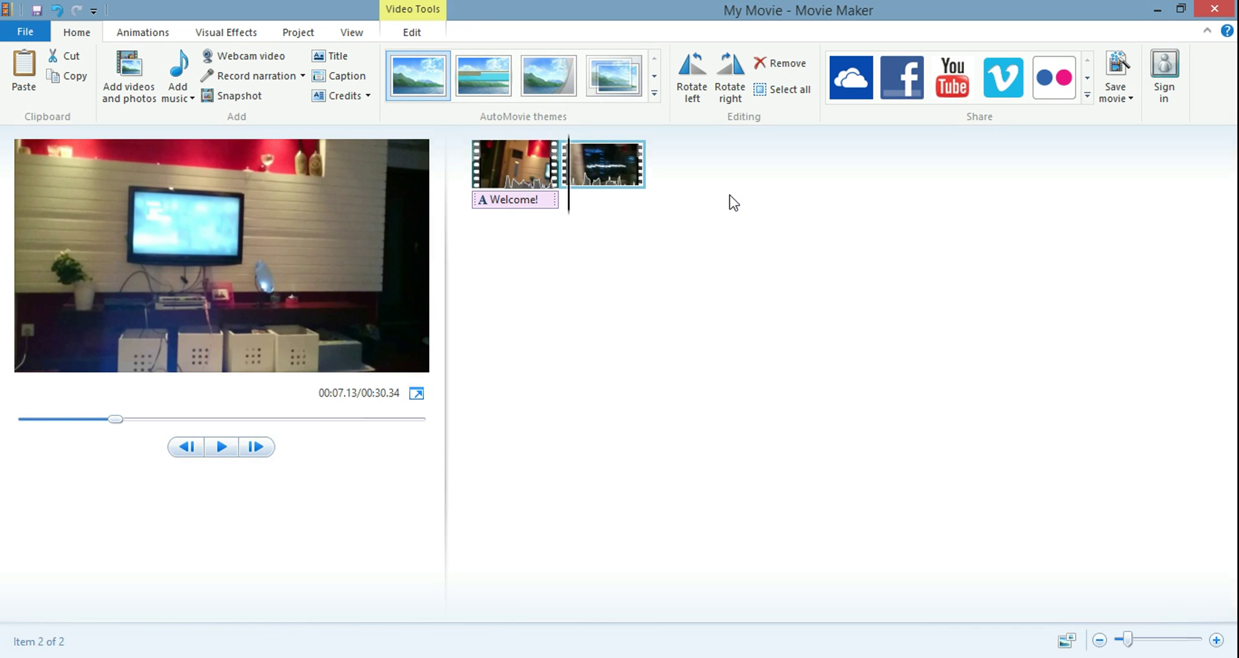
# Add a bold 'My HDTV' caption in Minion Pro Med at 00:07.13
pyautogui.click(334, 79)
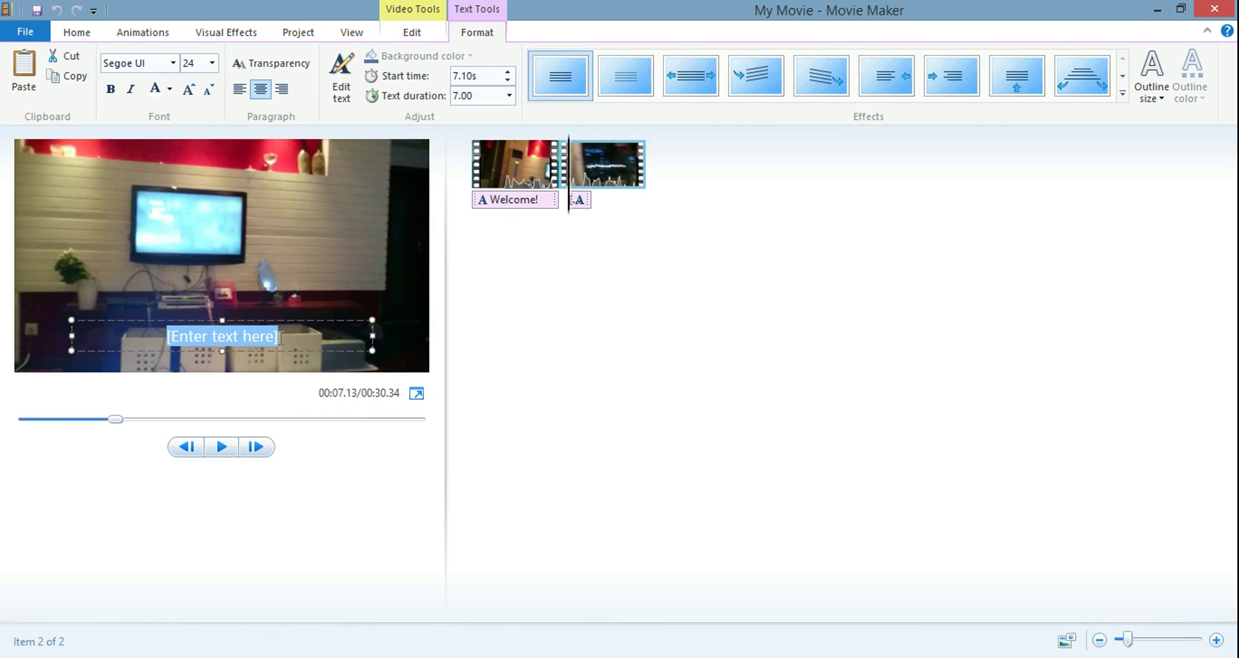
pyautogui.write('My ')
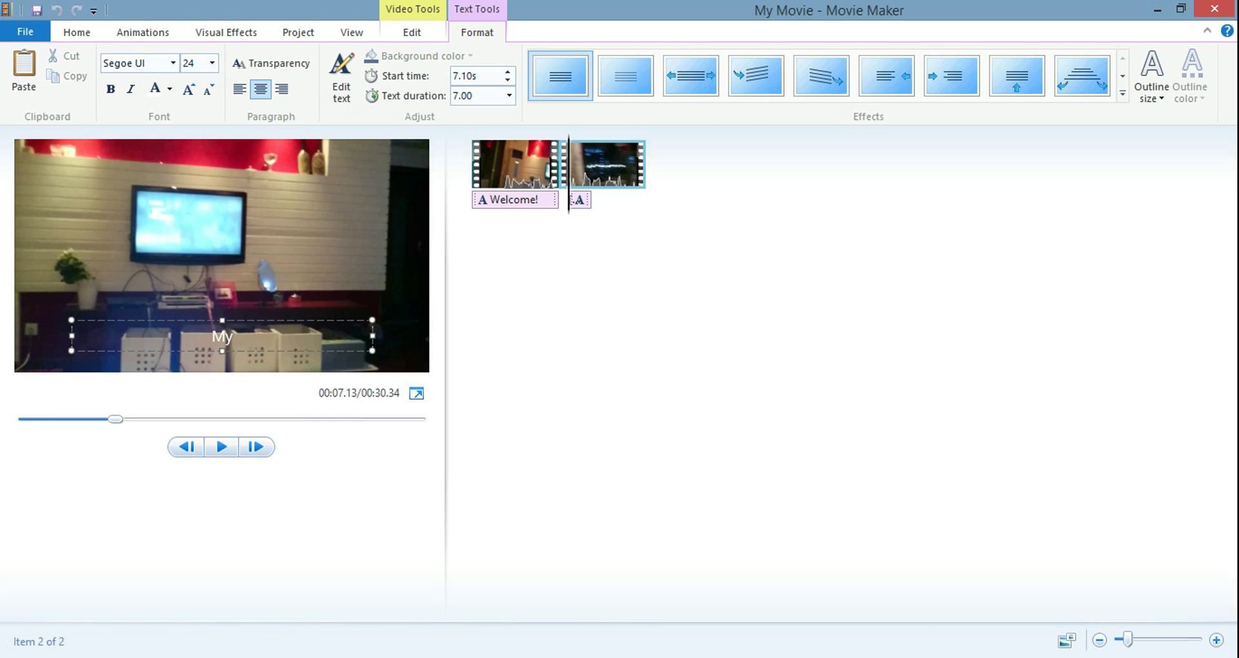
pyautogui.write('HDTV')
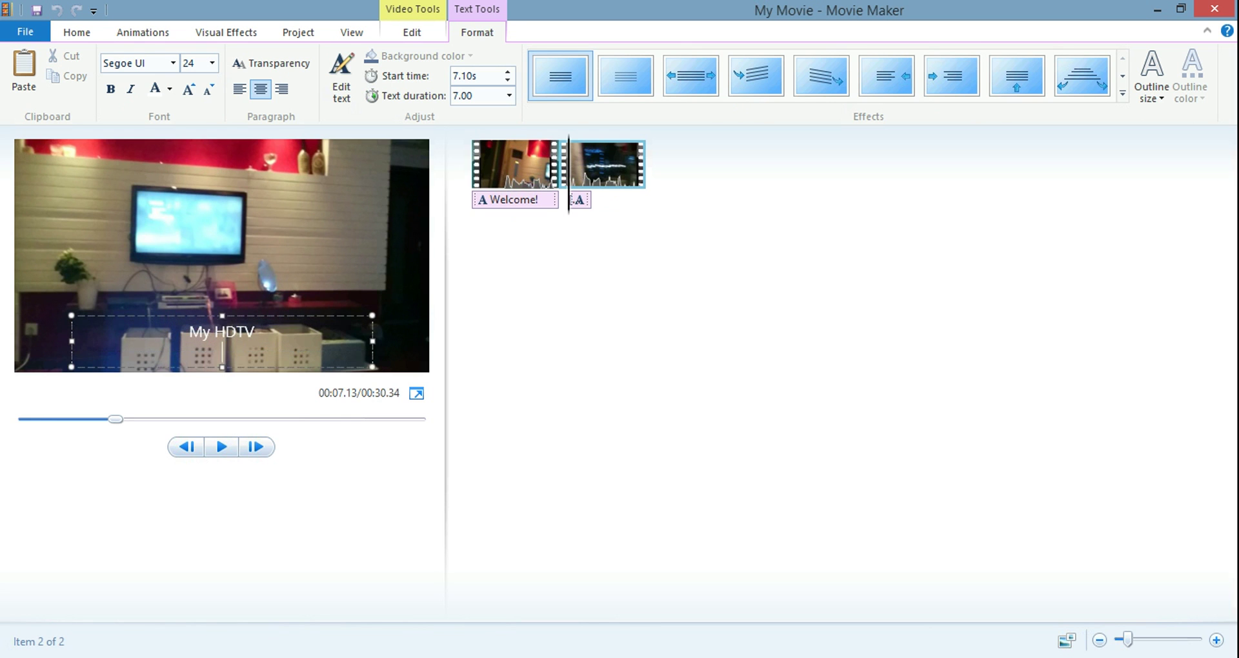
pyautogui.hotkey('ctrl', 'a')
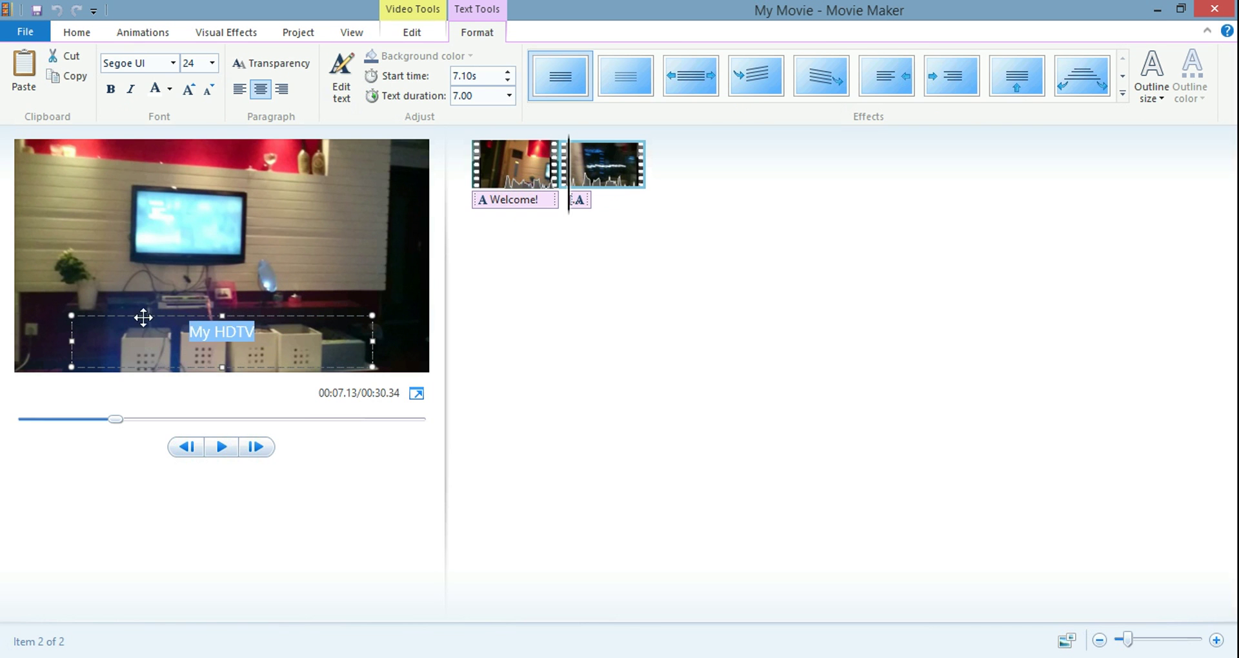
pyautogui.click(110, 89)
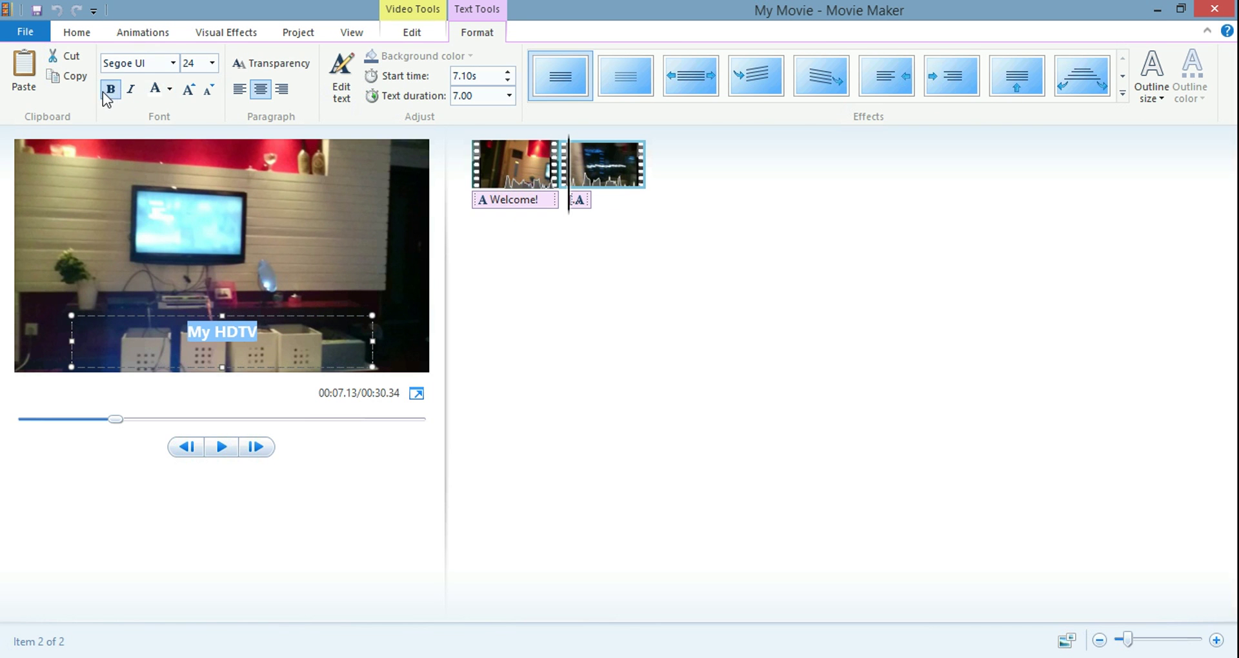
pyautogui.click(173, 64)
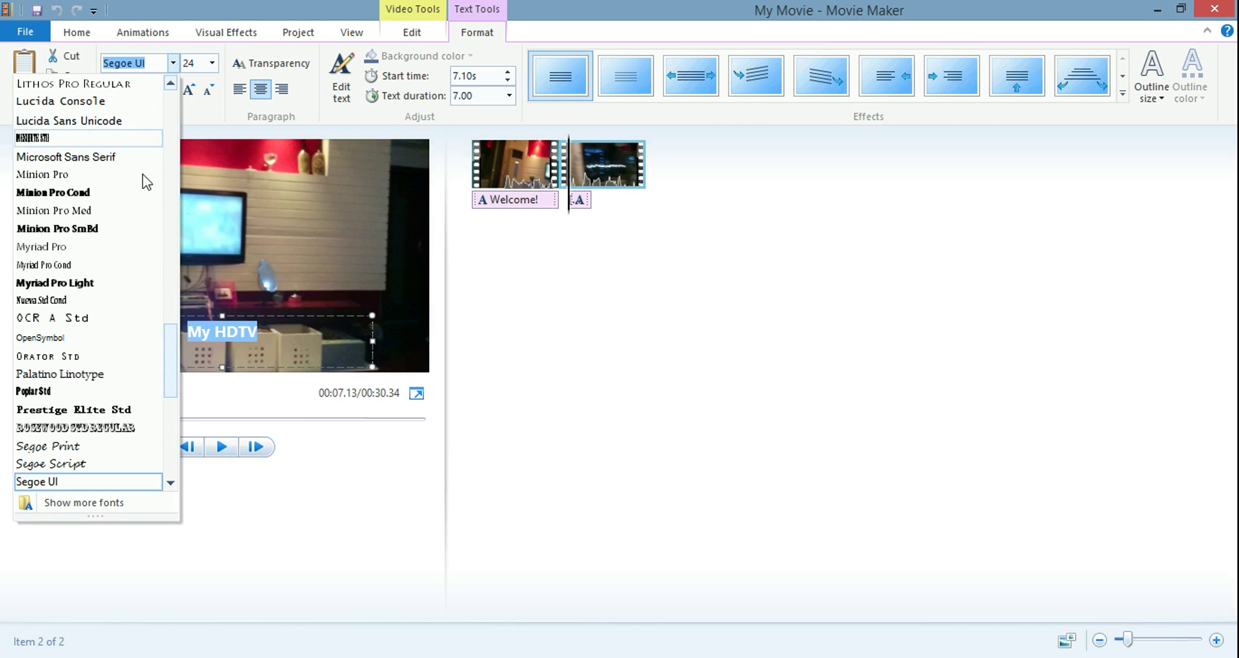
pyautogui.click(90, 209)
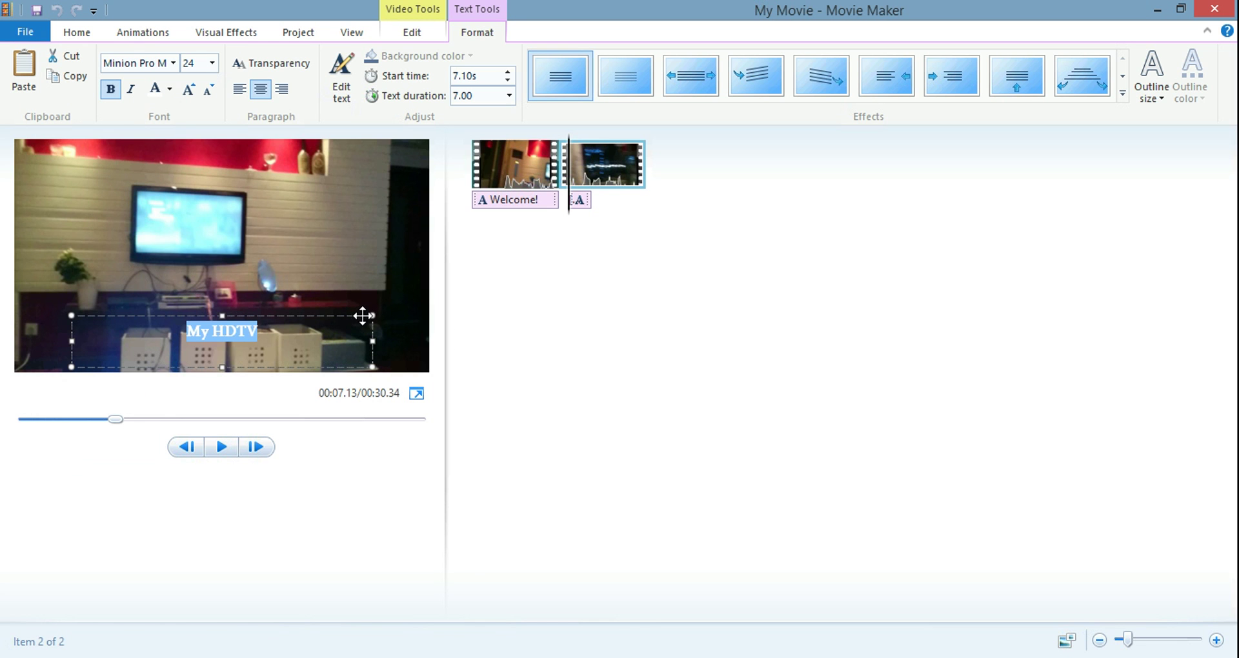
# Move the My HDTV caption to the top of the video and reselect it
pyautogui.moveTo(362, 315); pyautogui.dragTo(337, 159)
pyautogui.click(606, 341)
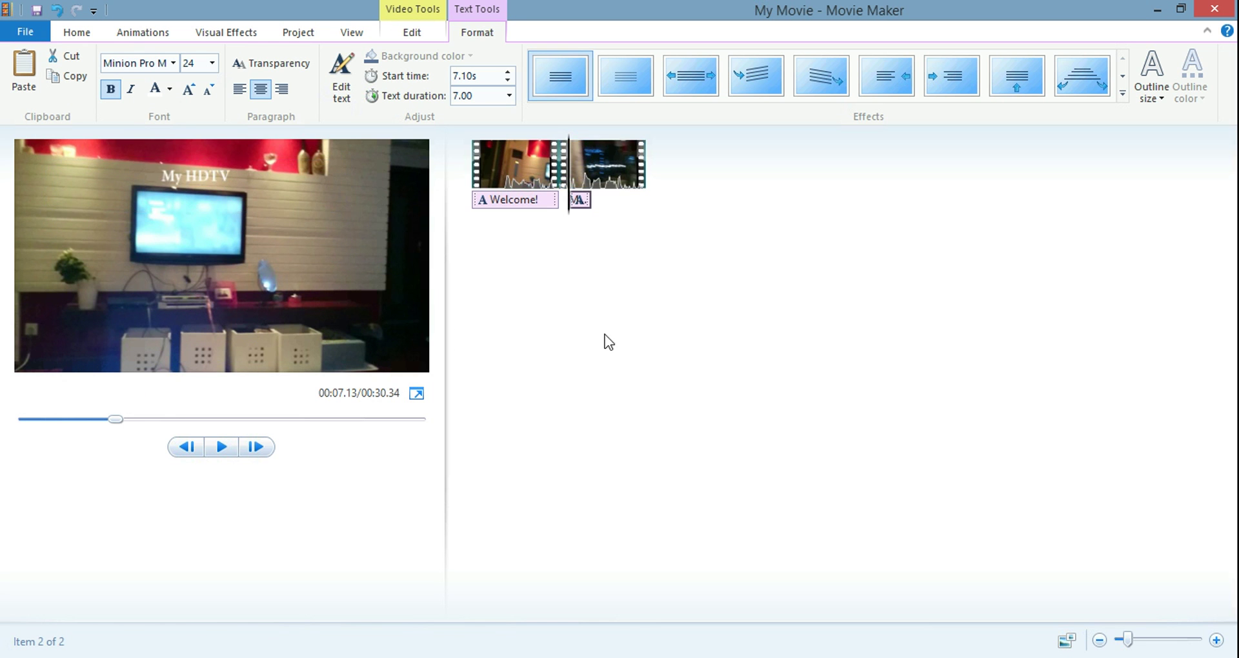
pyautogui.click(580, 202)
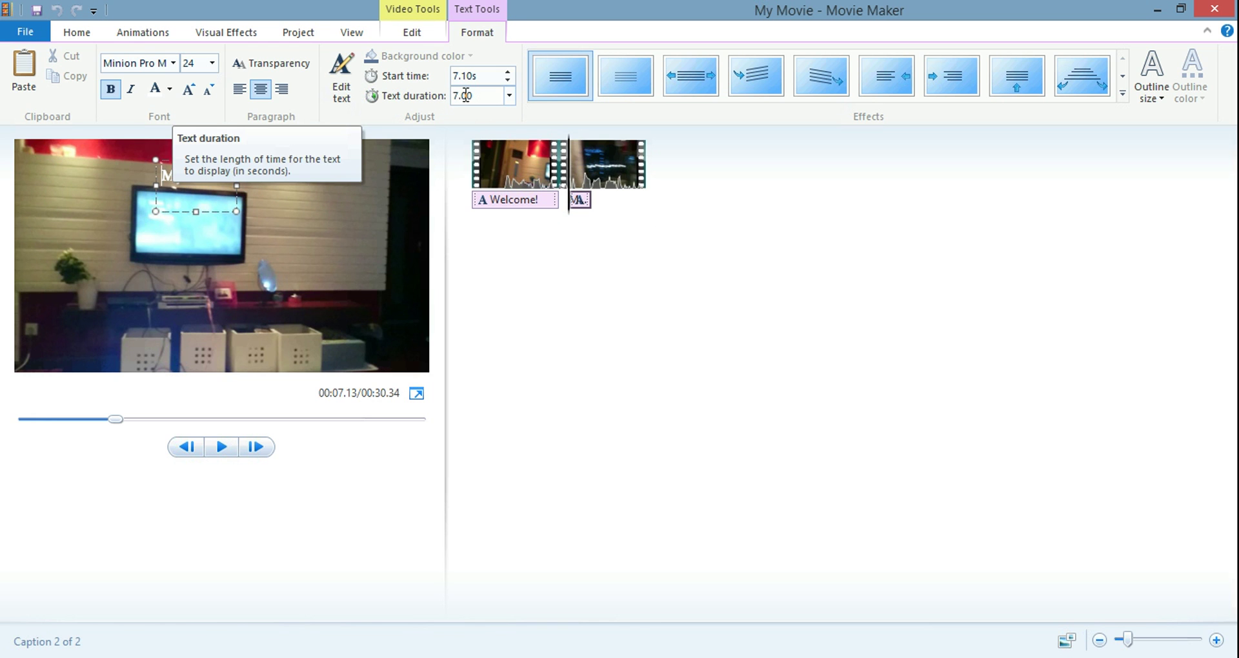
# Change the My HDTV caption's text duration from 7.00 to 2.00 seconds and preview it
pyautogui.click(223, 448)
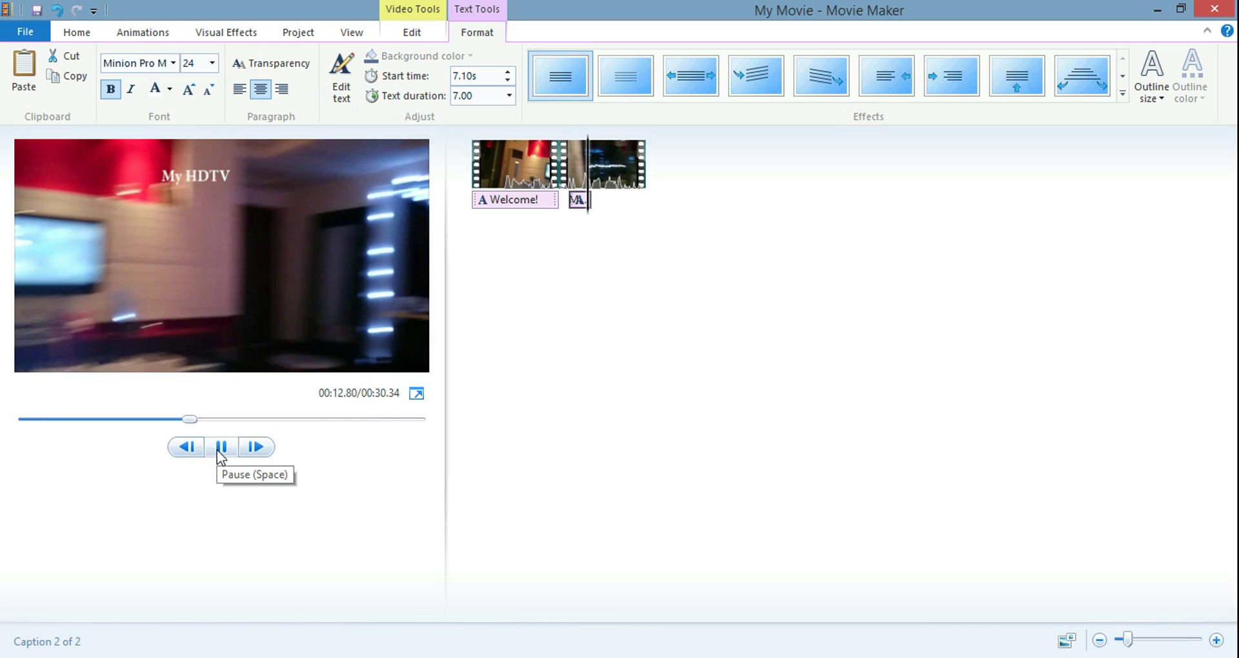
pyautogui.click(218, 452)
pyautogui.click(577, 201)
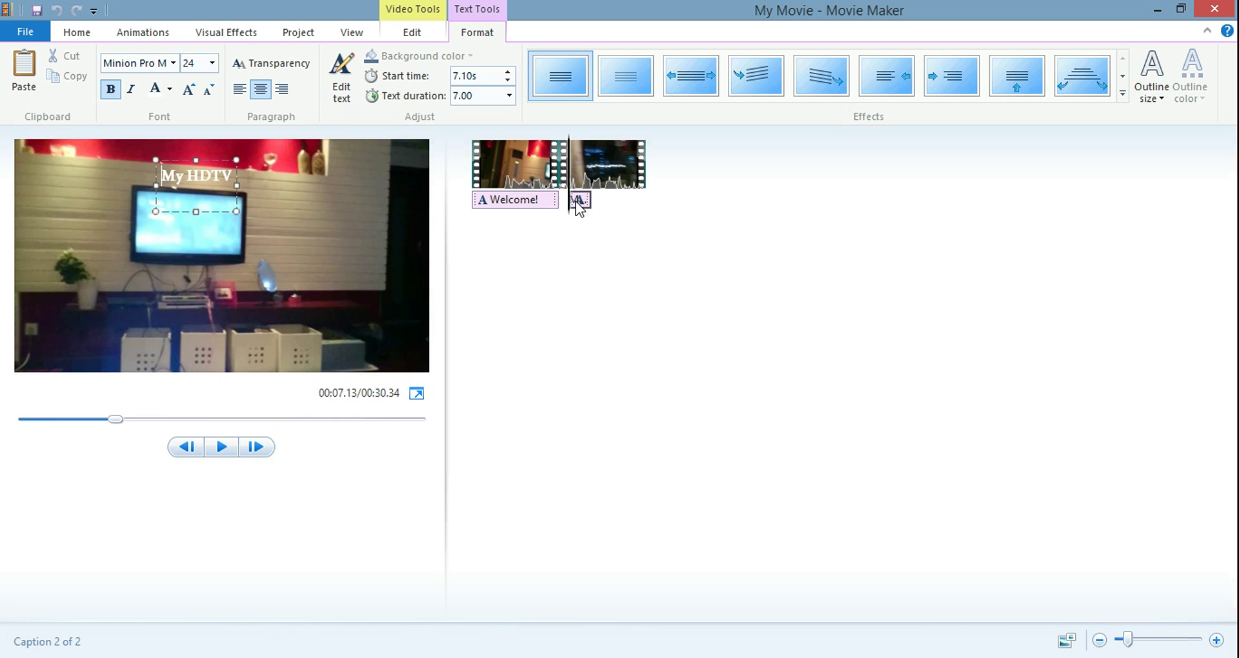
pyautogui.moveTo(480, 93); pyautogui.dragTo(456, 94)
pyautogui.press('Return')
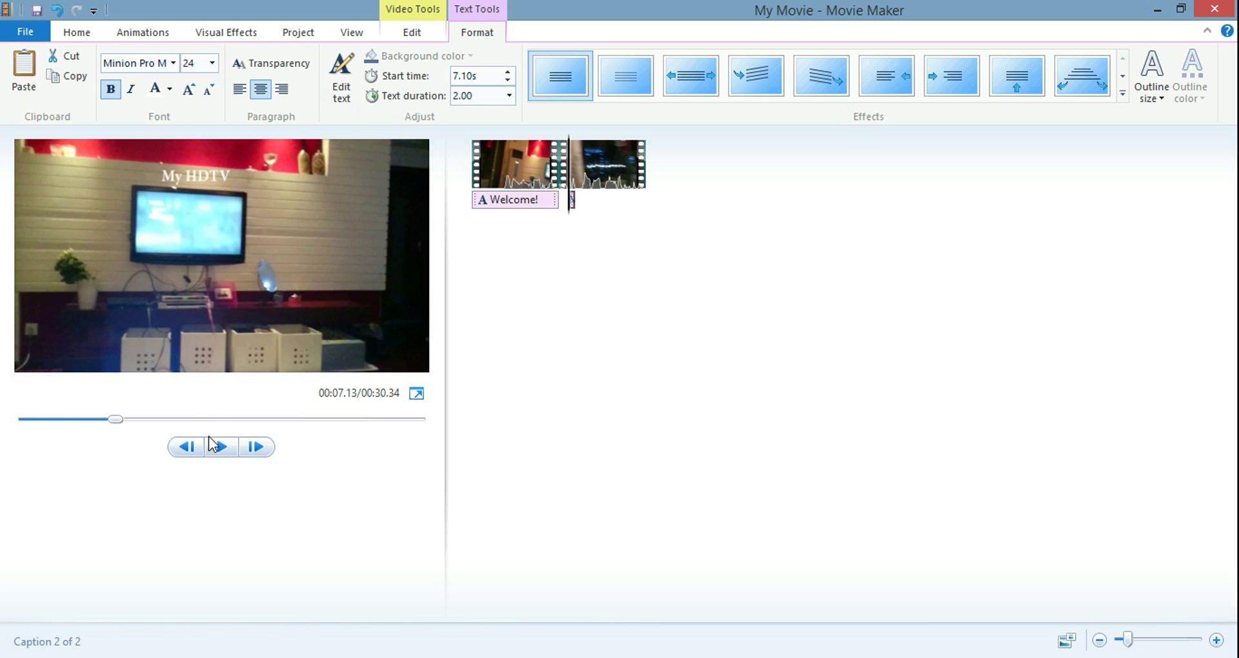
pyautogui.click(217, 451)
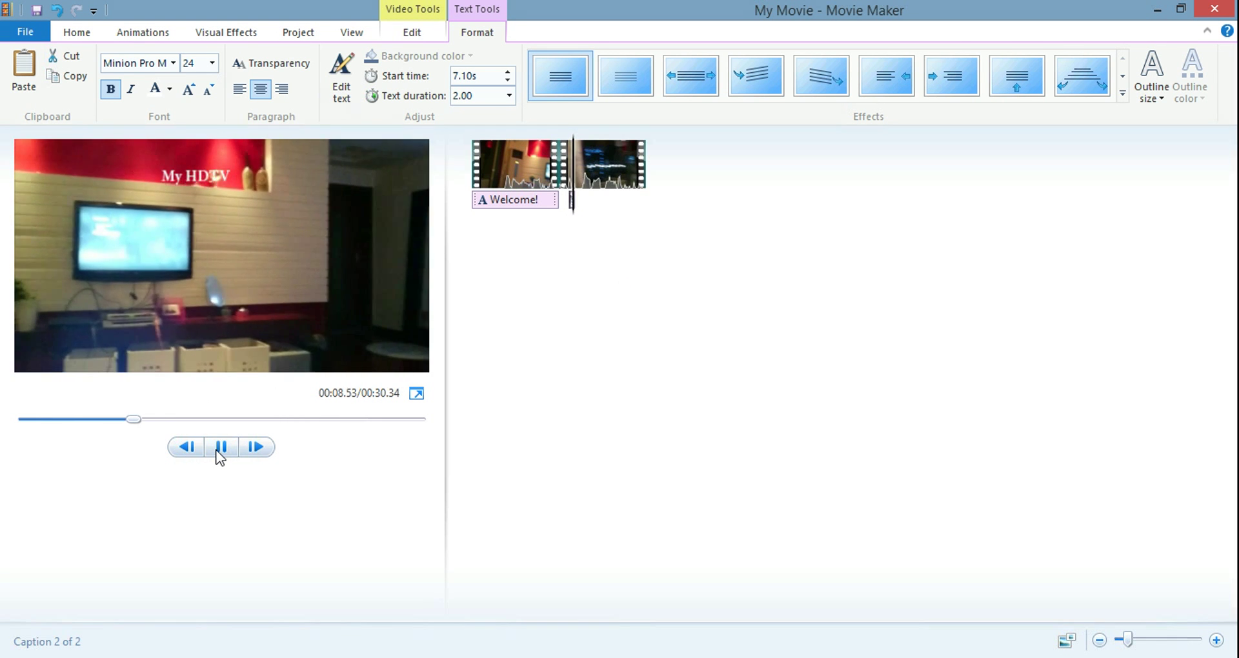
pyautogui.click(220, 452)
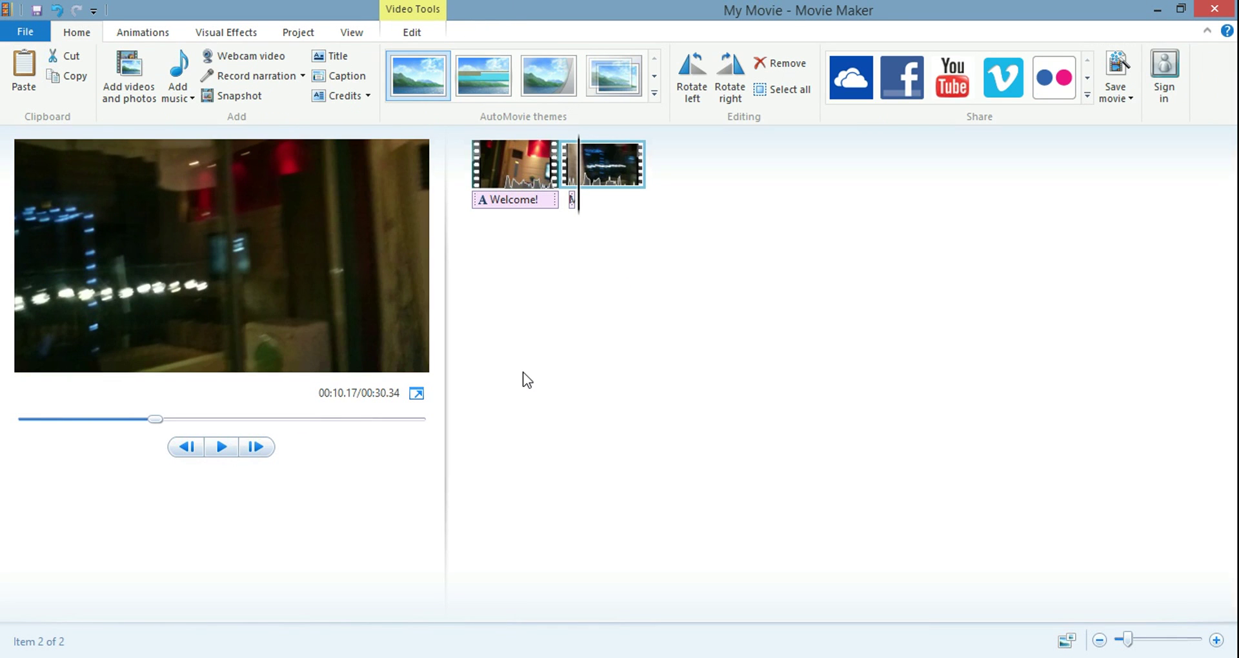
# Add a closing credits clip whose text reads 'Please Subsrcibe!!'
pyautogui.click(610, 159)
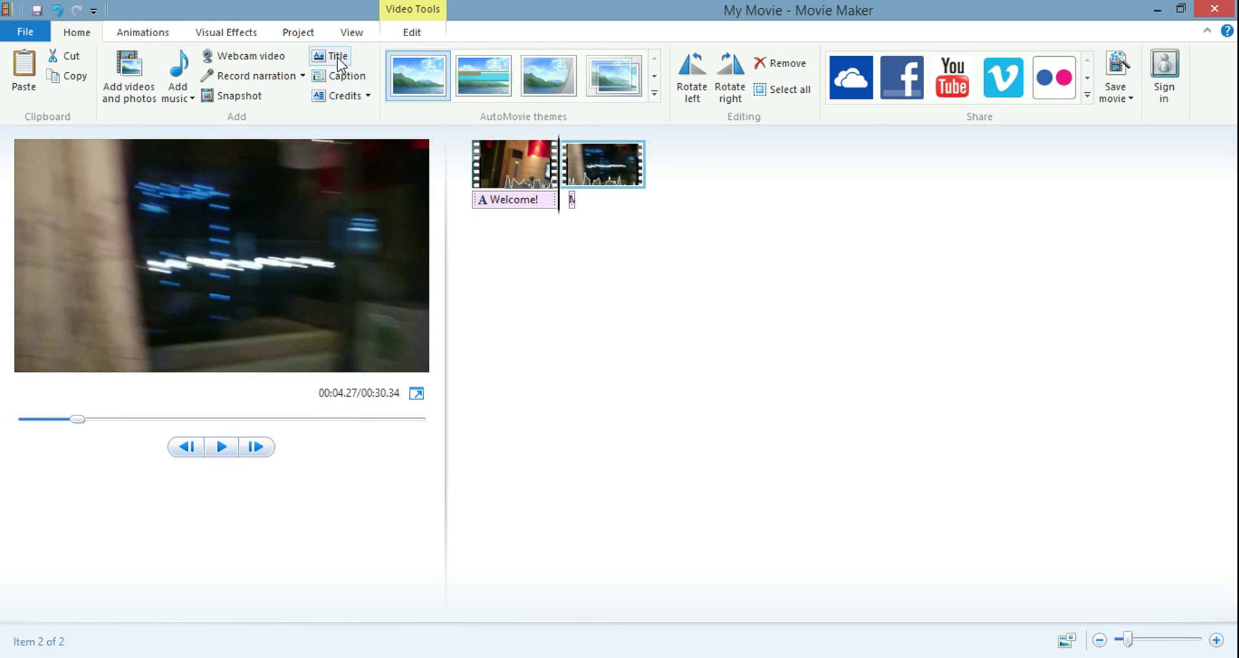
pyautogui.click(343, 98)
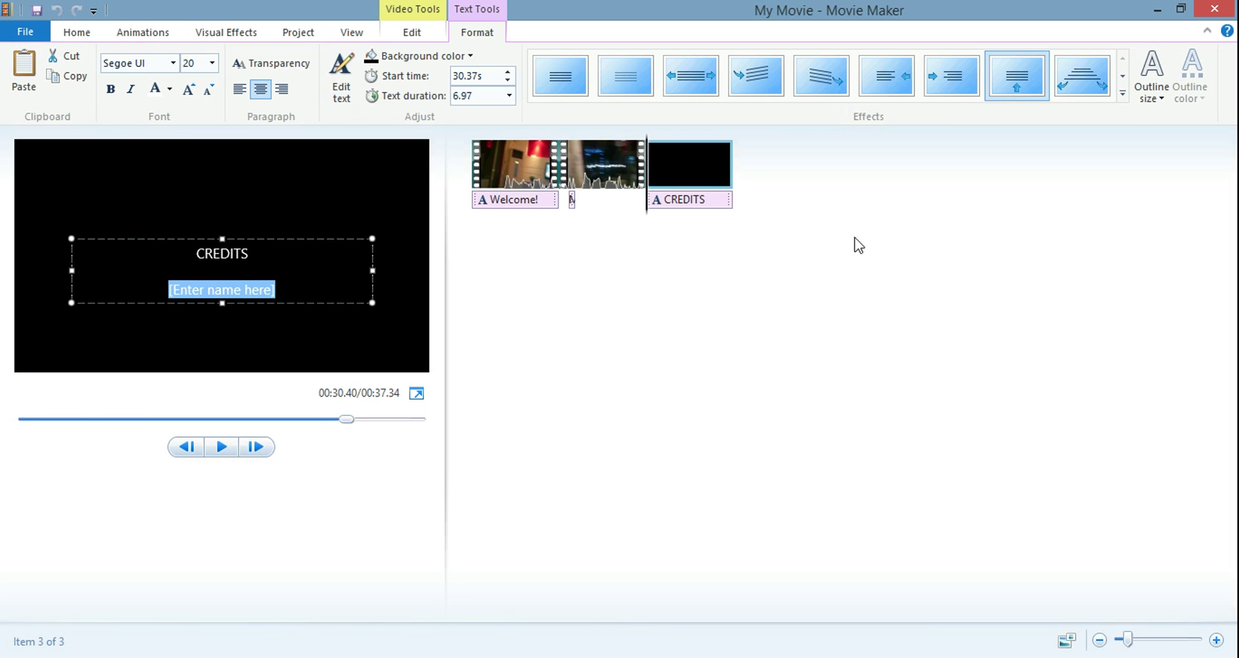
pyautogui.moveTo(323, 282); pyautogui.dragTo(164, 252)
pyautogui.write('Pleas')
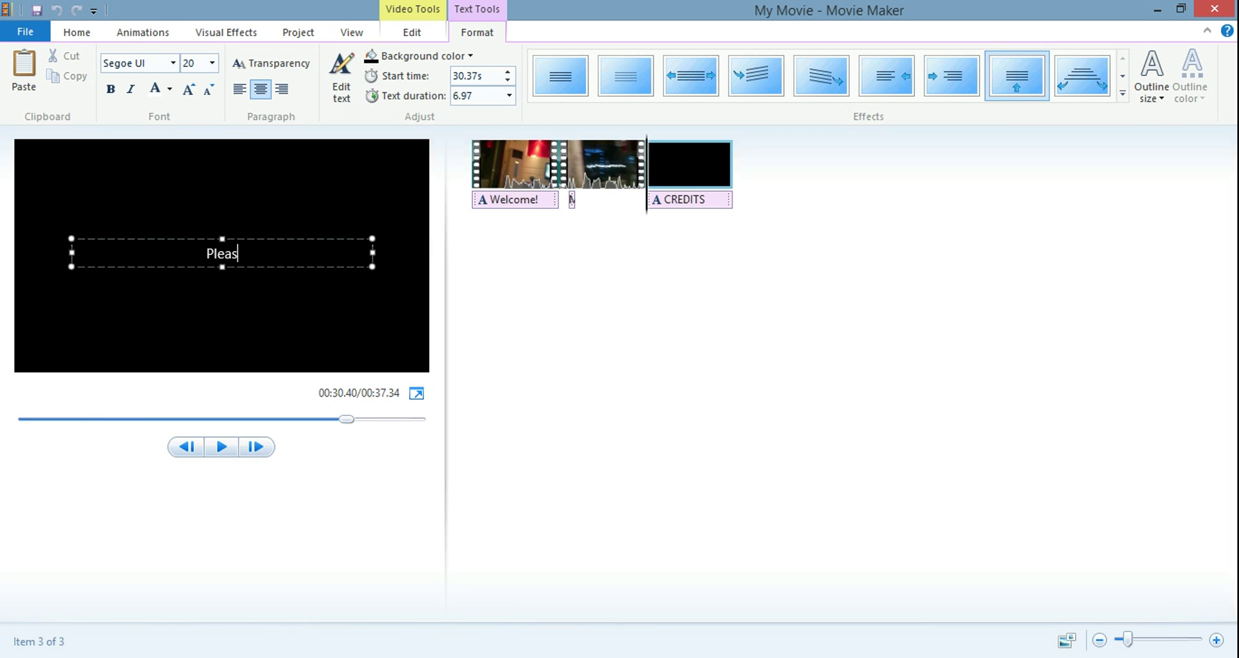
pyautogui.write('e Subsribe')
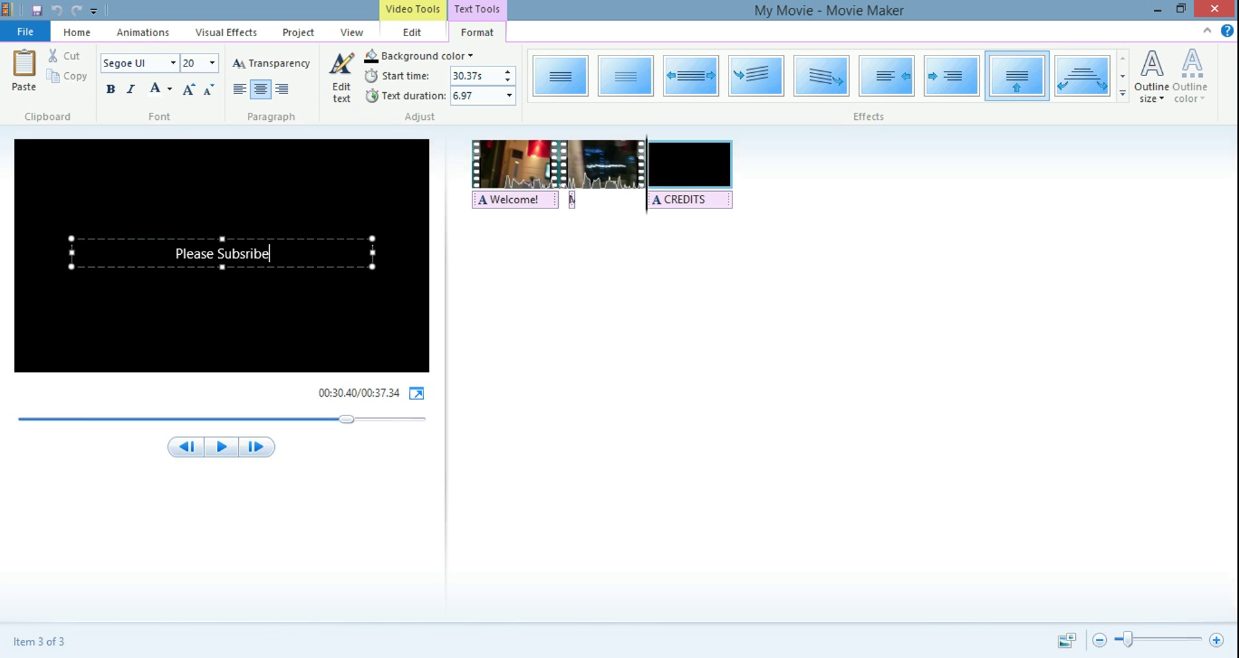
pyautogui.press('BackSpace')
pyautogui.press('BackSpace')
pyautogui.press('BackSpace')
pyautogui.press('BackSpace')
pyautogui.write('crib')
pyautogui.write('e!!')
pyautogui.press('Return')
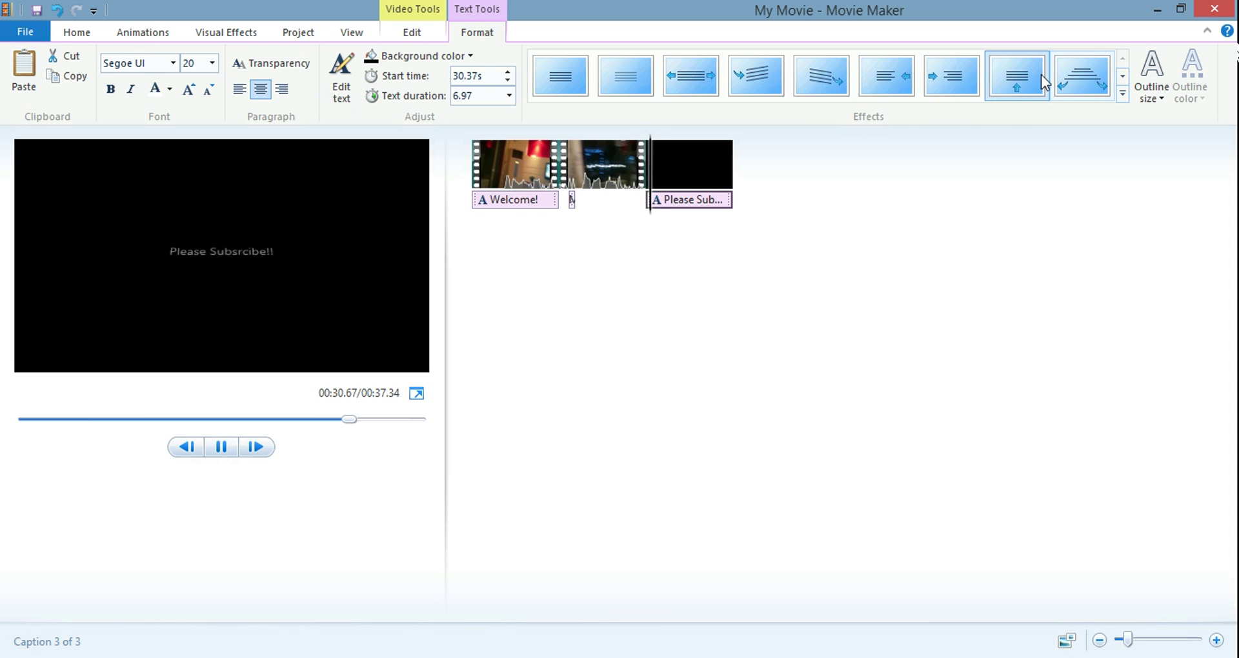
pyautogui.click(1011, 87)
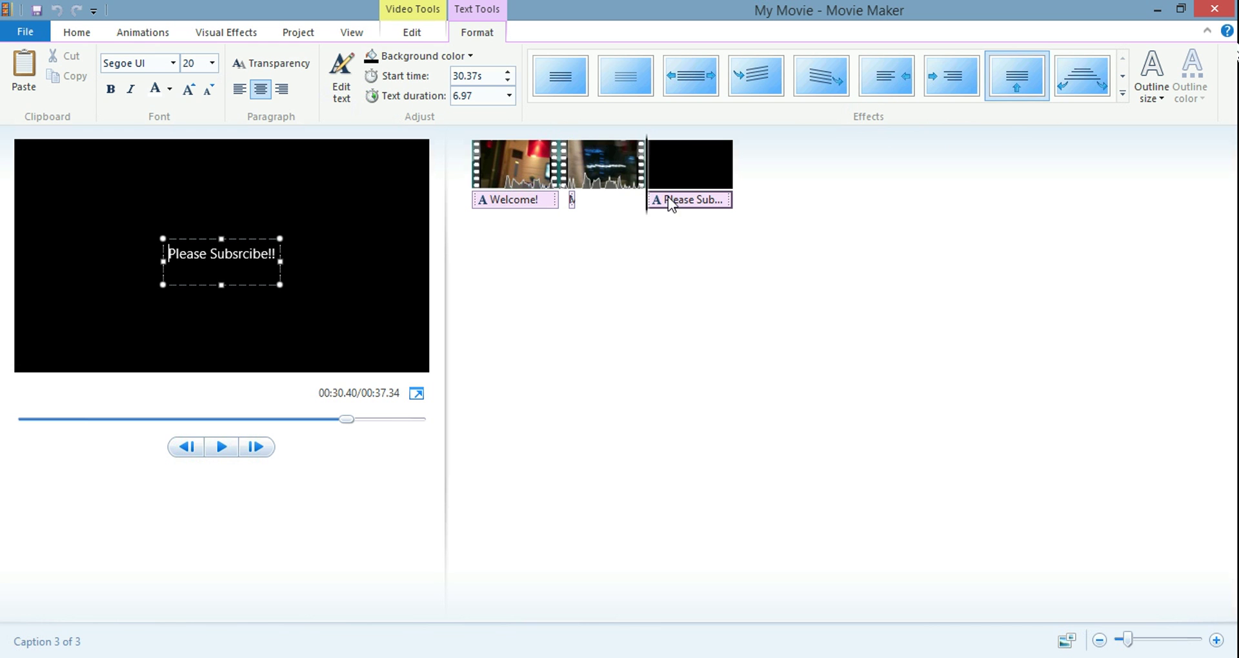
# Preview the ending and drag the 'Please Subsrcibe!!' text onto the second clip
pyautogui.click(623, 175)
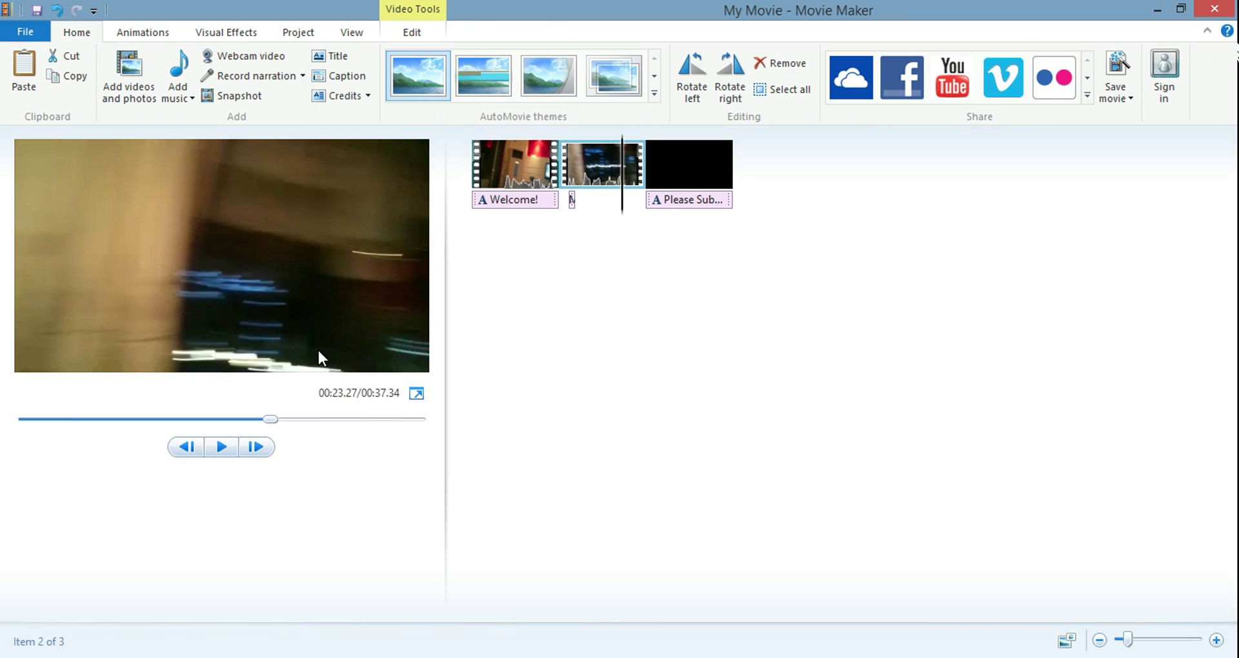
pyautogui.click(220, 445)
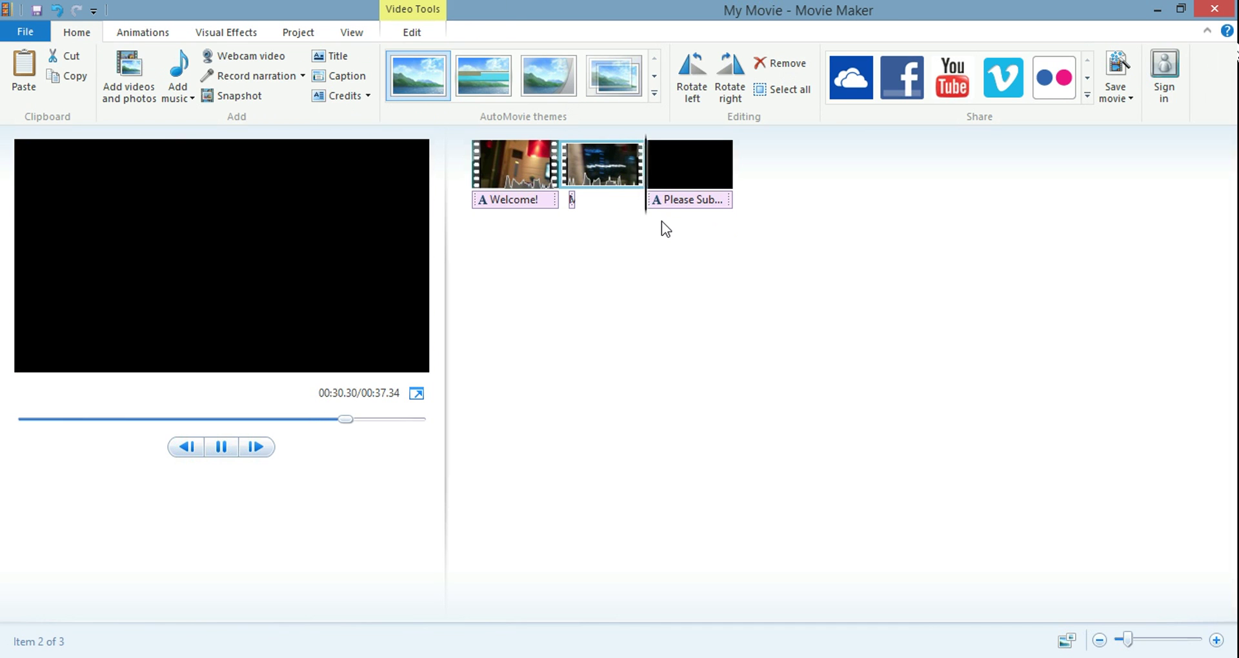
pyautogui.click(220, 452)
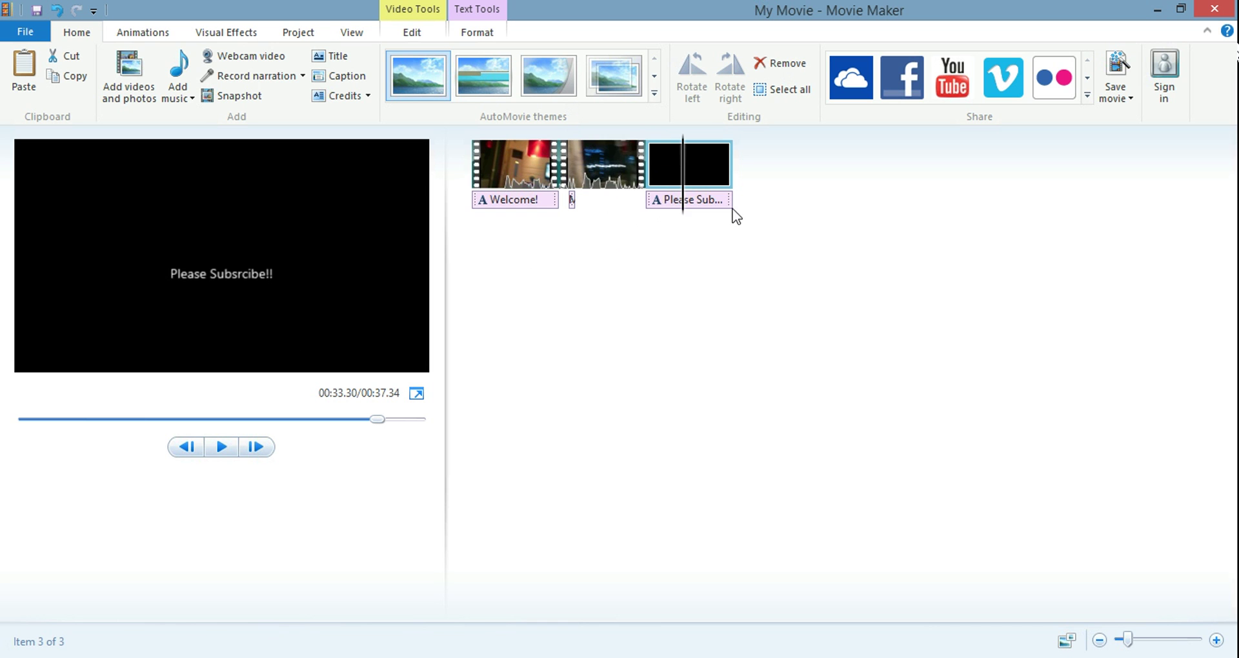
pyautogui.moveTo(675, 196); pyautogui.dragTo(589, 202)
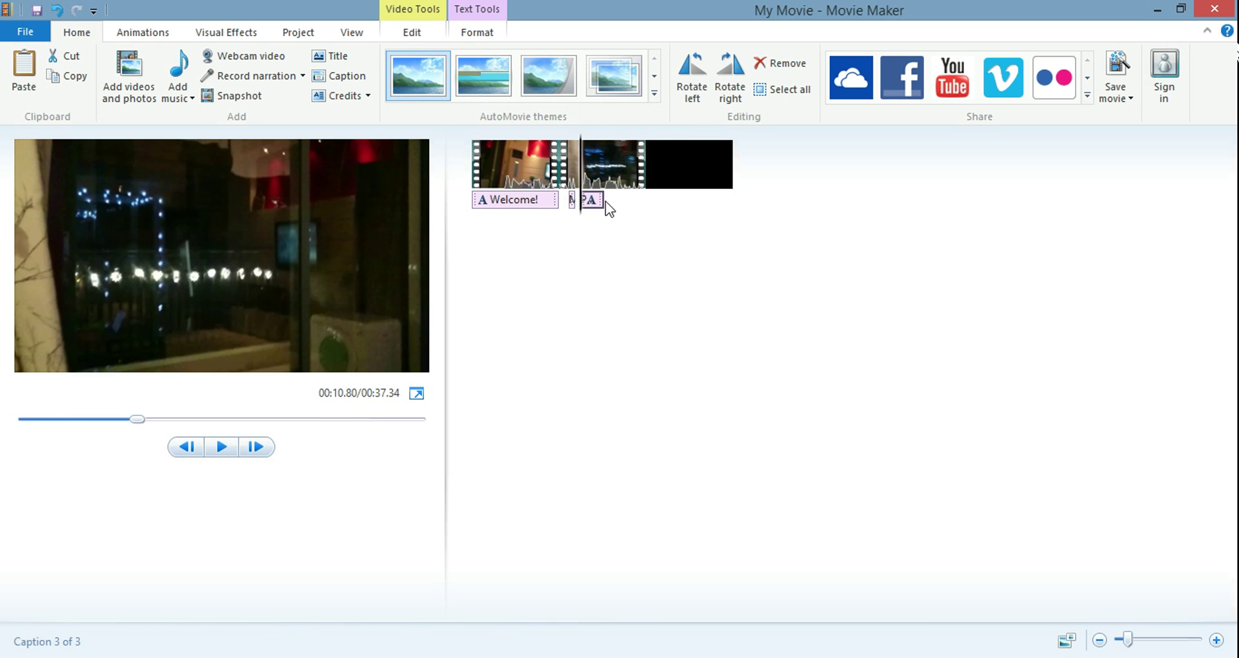
# Set the caption's start time to 15 and its text duration to 5 seconds
pyautogui.click(597, 206)
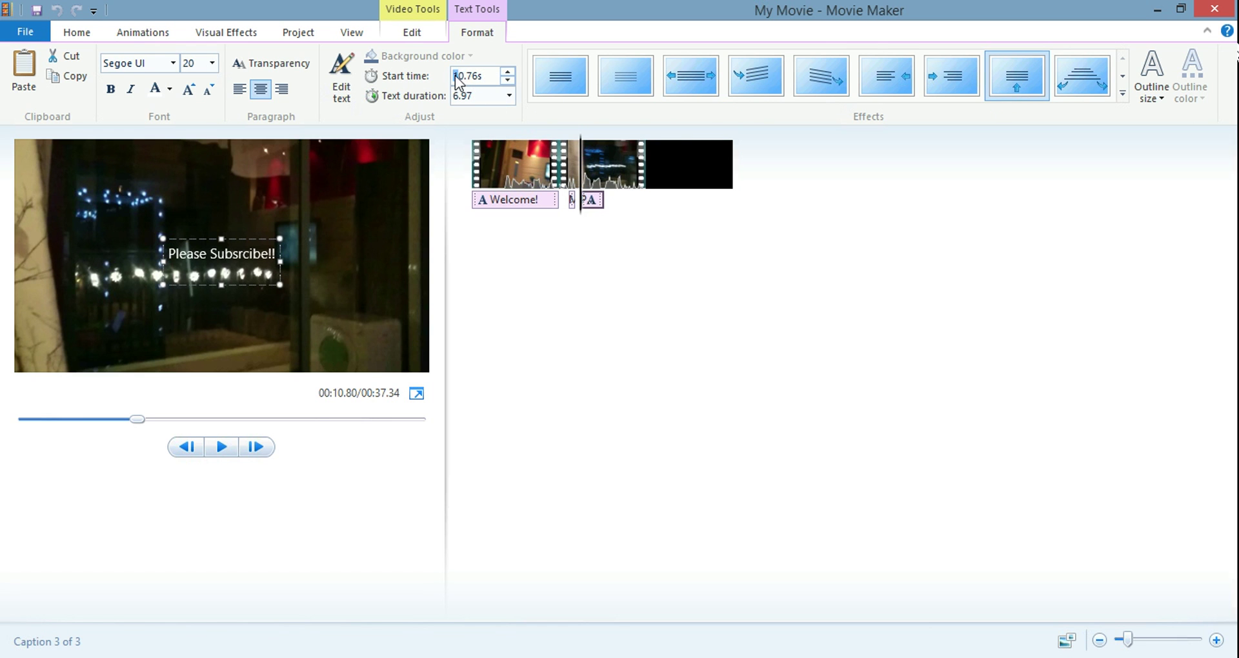
pyautogui.moveTo(455, 75); pyautogui.dragTo(497, 76)
pyautogui.write('13')
pyautogui.press('Return')
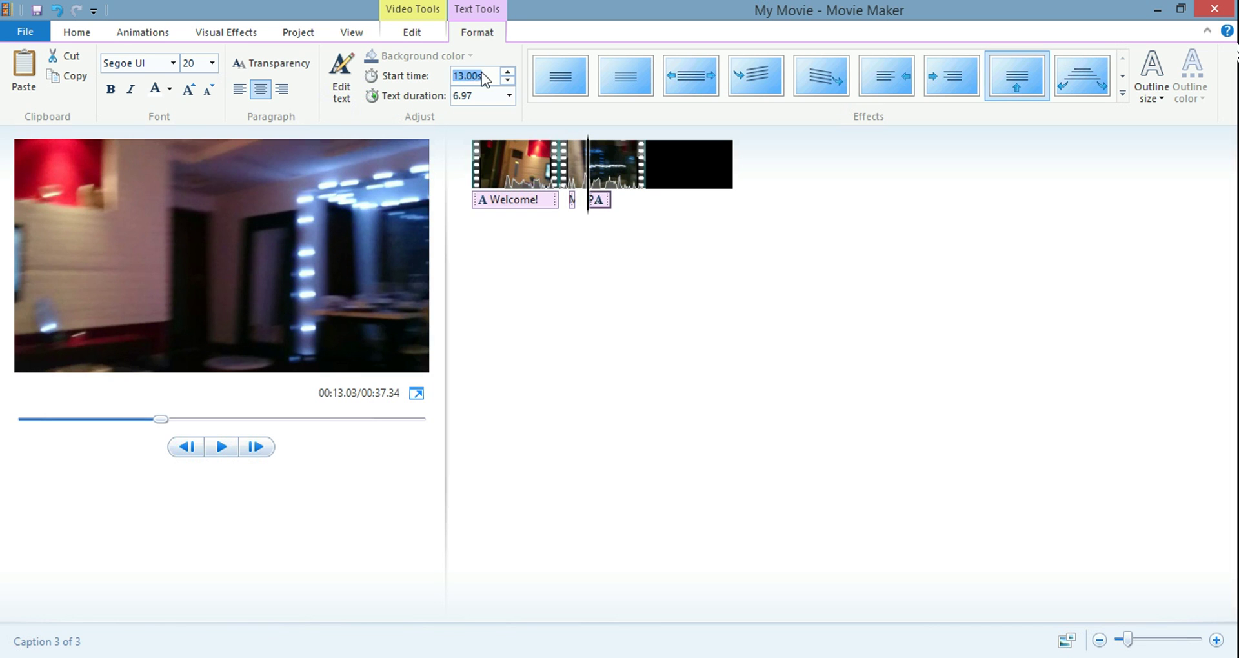
pyautogui.moveTo(502, 75); pyautogui.dragTo(447, 83)
pyautogui.write('15')
pyautogui.press('Return')
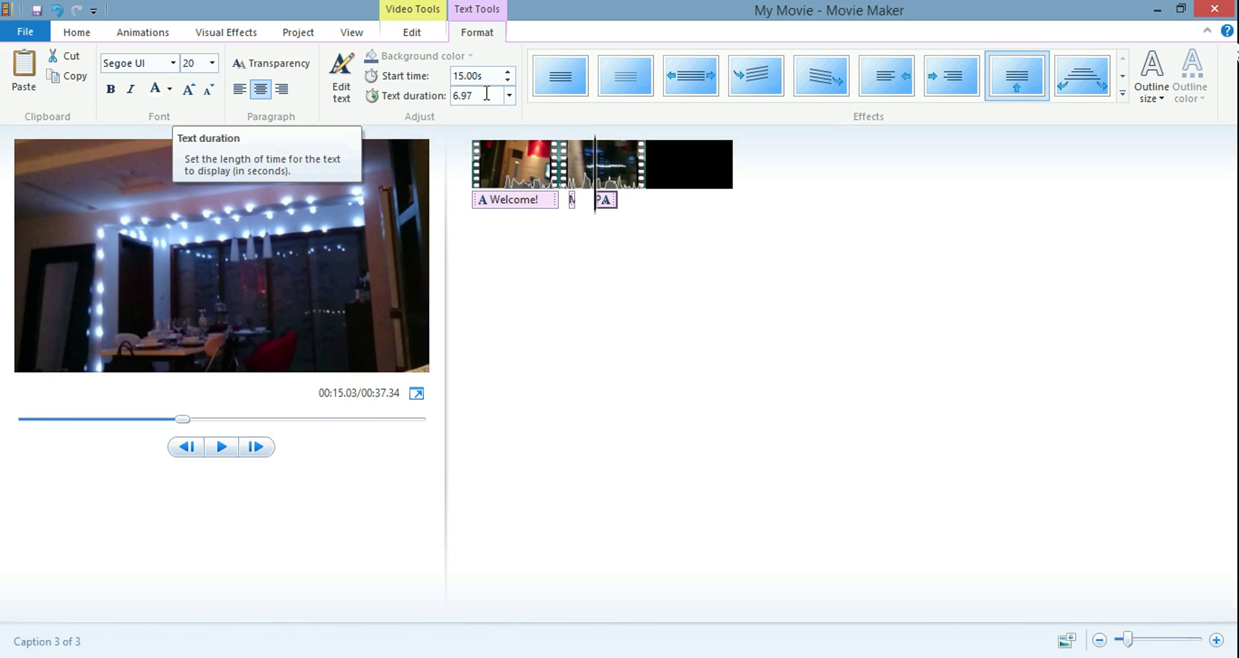
pyautogui.moveTo(455, 98); pyautogui.dragTo(476, 103)
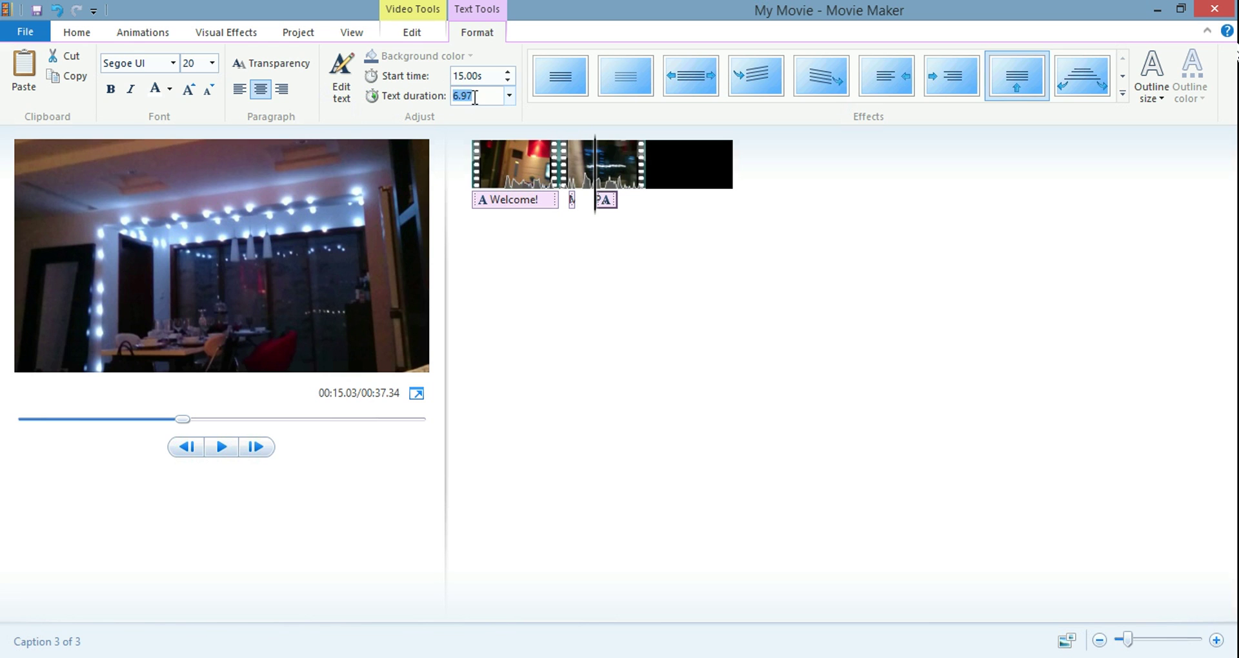
pyautogui.write('5')
pyautogui.press('Return')
# Shift the caption later toward the second clip's end and play the preview
pyautogui.click(605, 200)
pyautogui.click(600, 200)
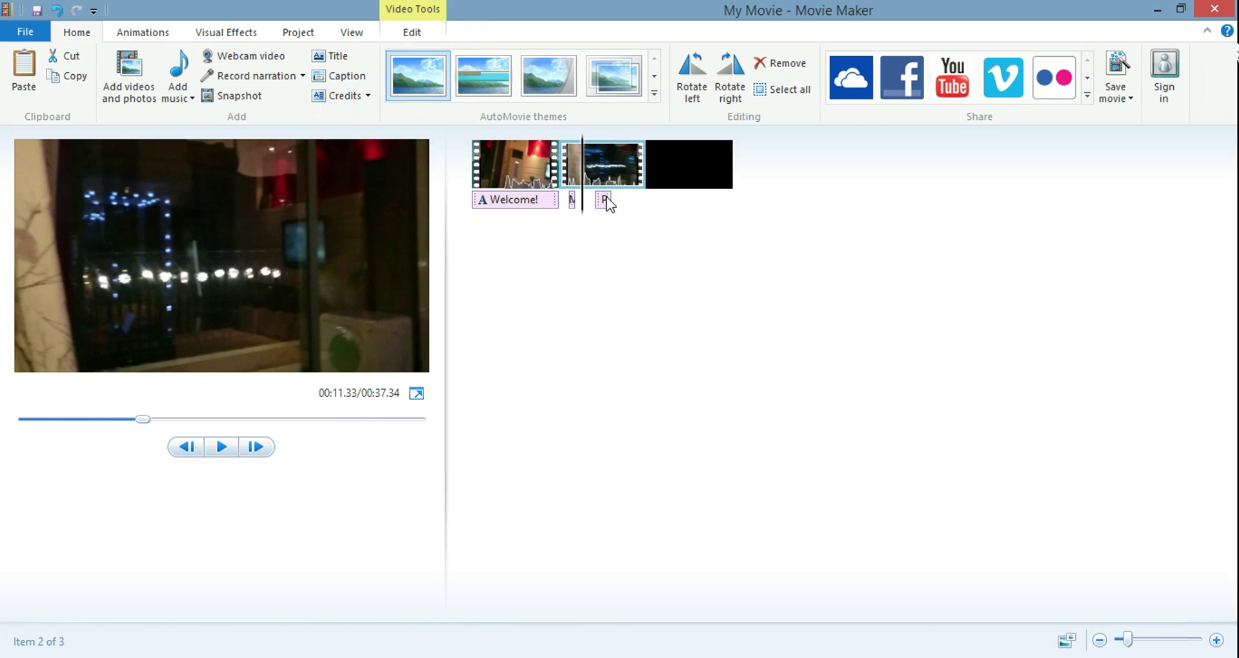
pyautogui.moveTo(602, 203); pyautogui.dragTo(637, 210)
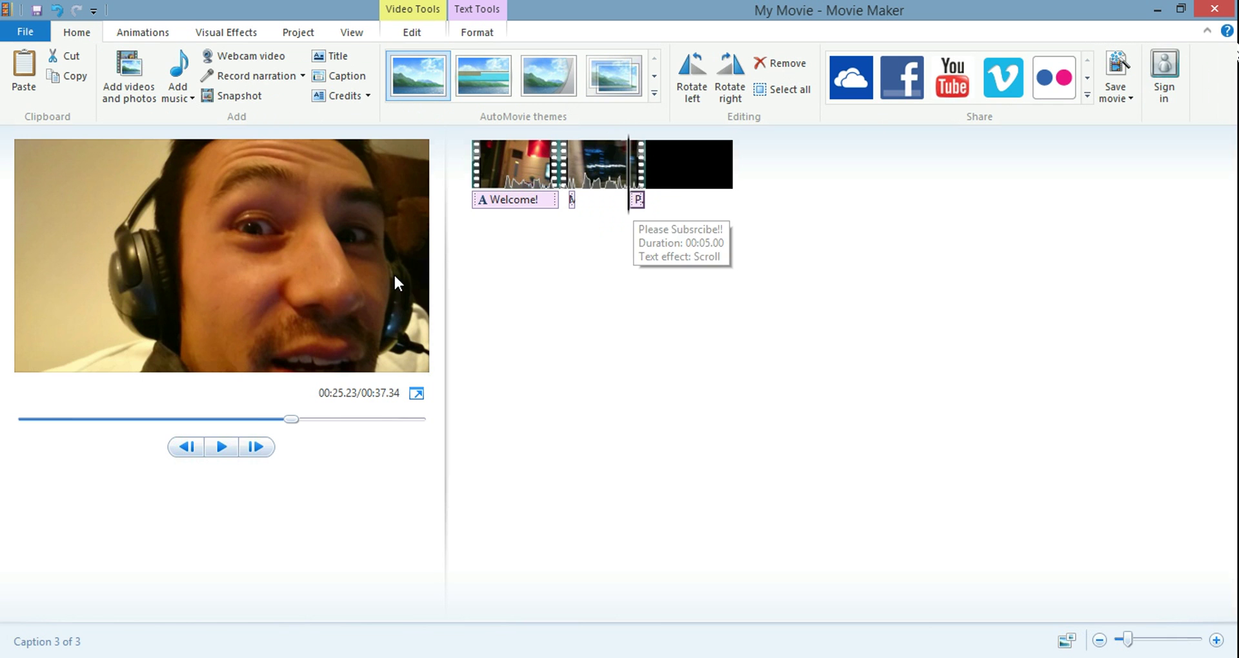
pyautogui.click(222, 447)
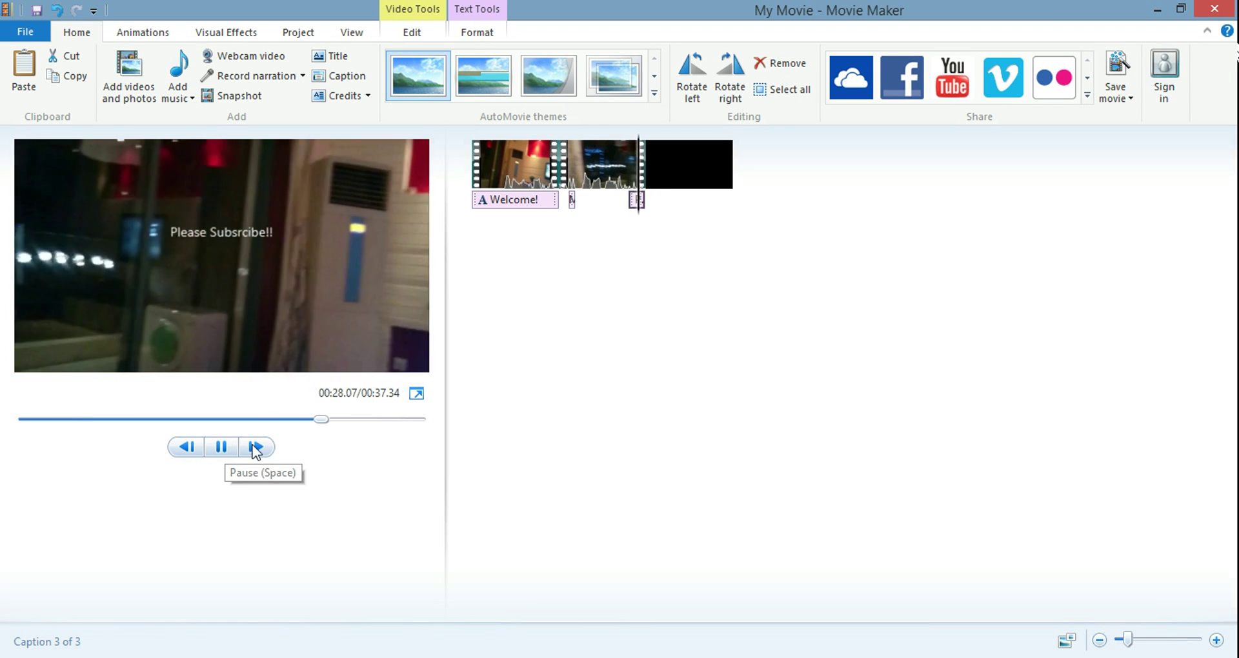
# Delete the empty black credits clip from the end of the movie
pyautogui.click(215, 455)
pyautogui.click(695, 161)
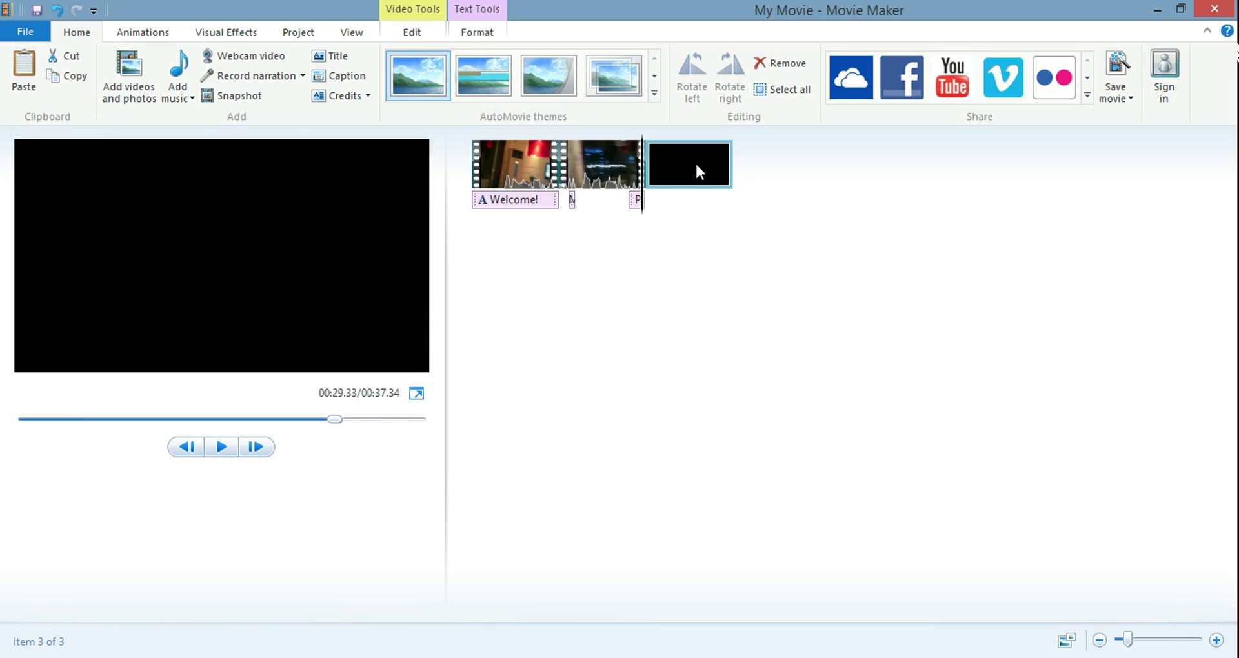
pyautogui.rightClick(707, 169)
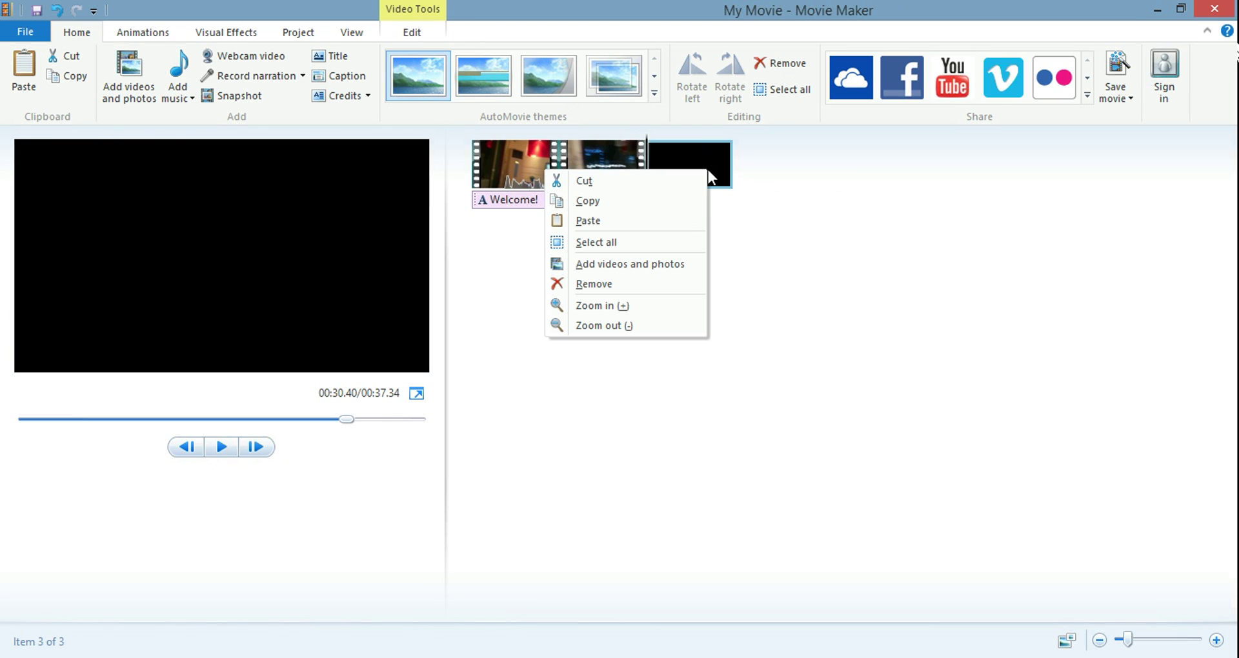
pyautogui.click(656, 294)
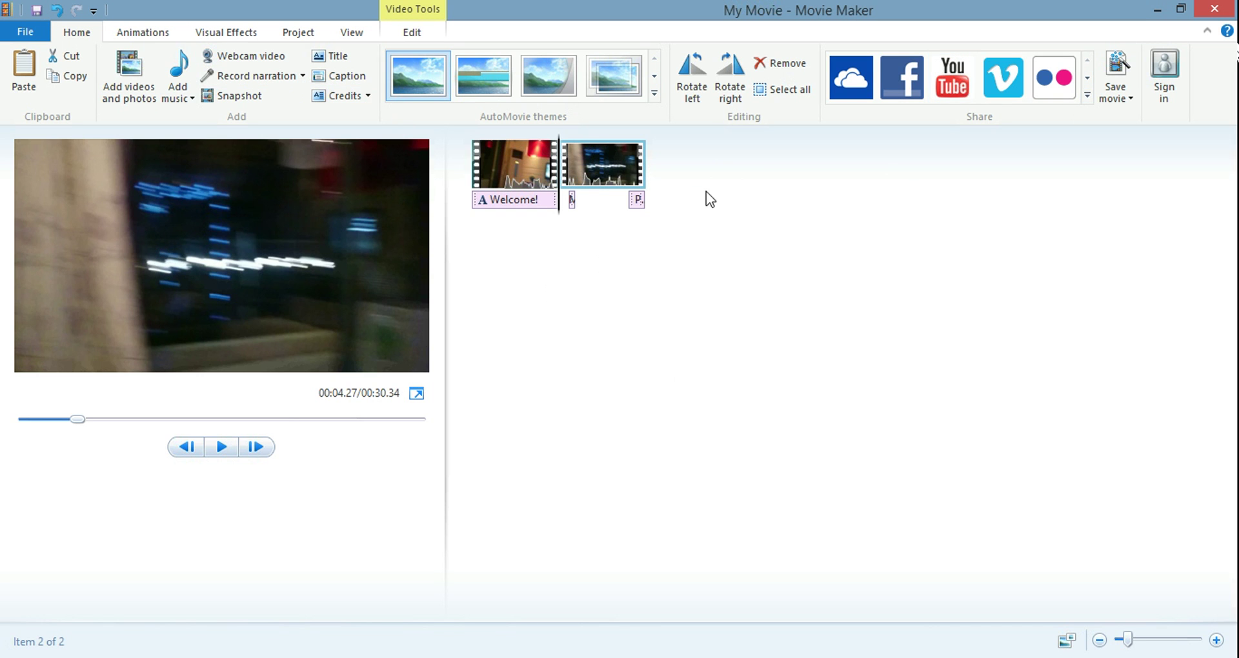
# Save the movie for computer as an MPEG-4 file named My Movie
pyautogui.click(21, 31)
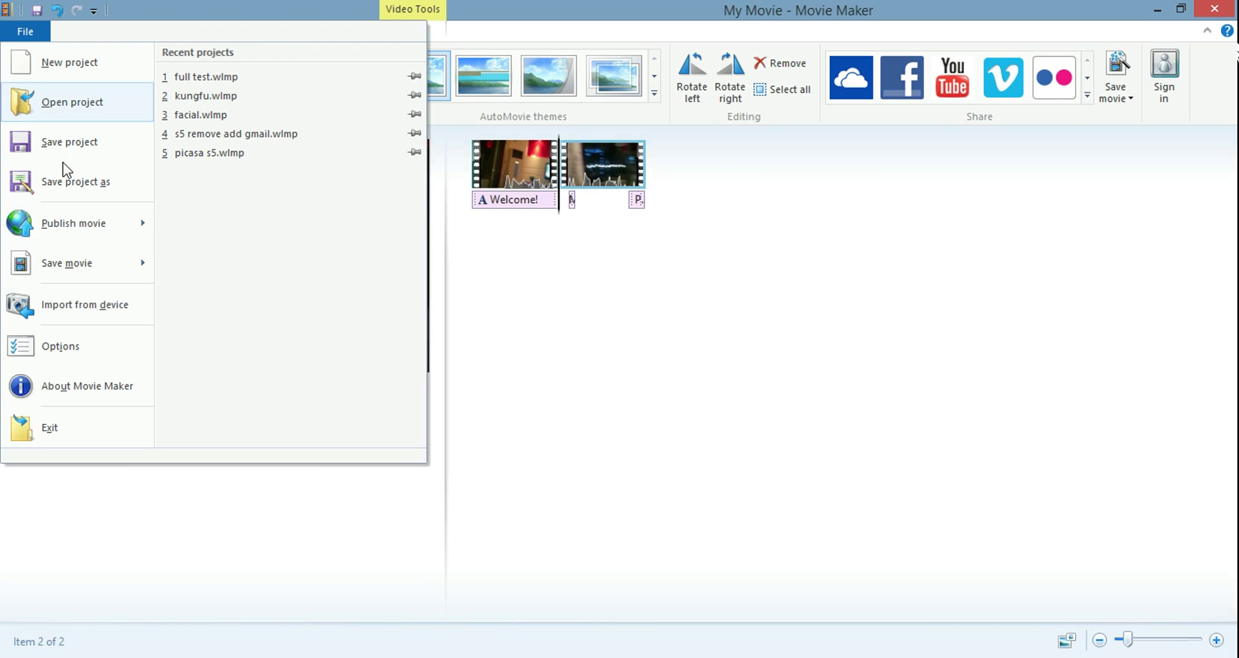
pyautogui.moveTo(81, 268)
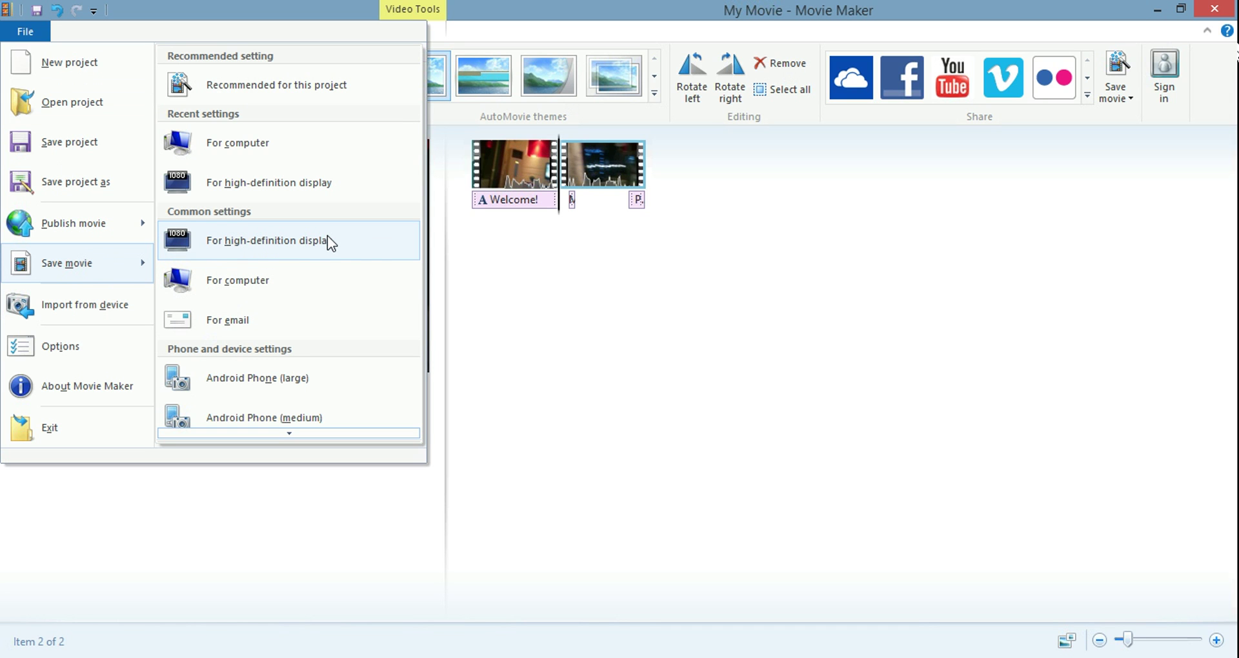
pyautogui.click(269, 280)
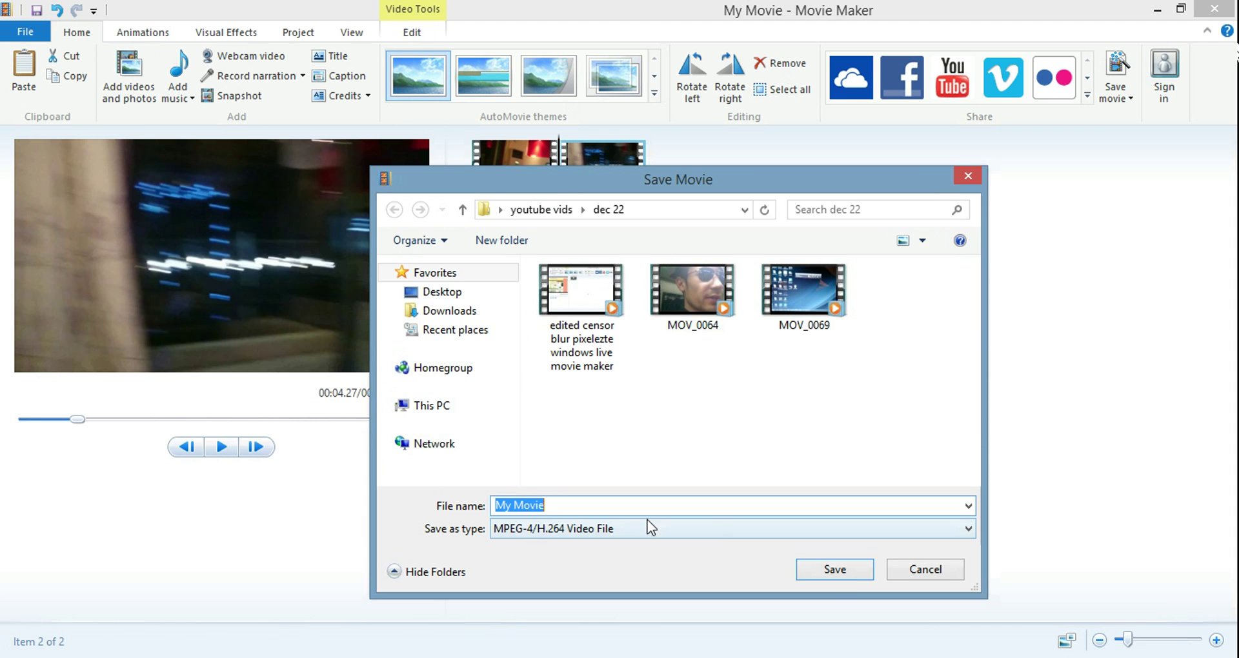
pyautogui.click(833, 569)
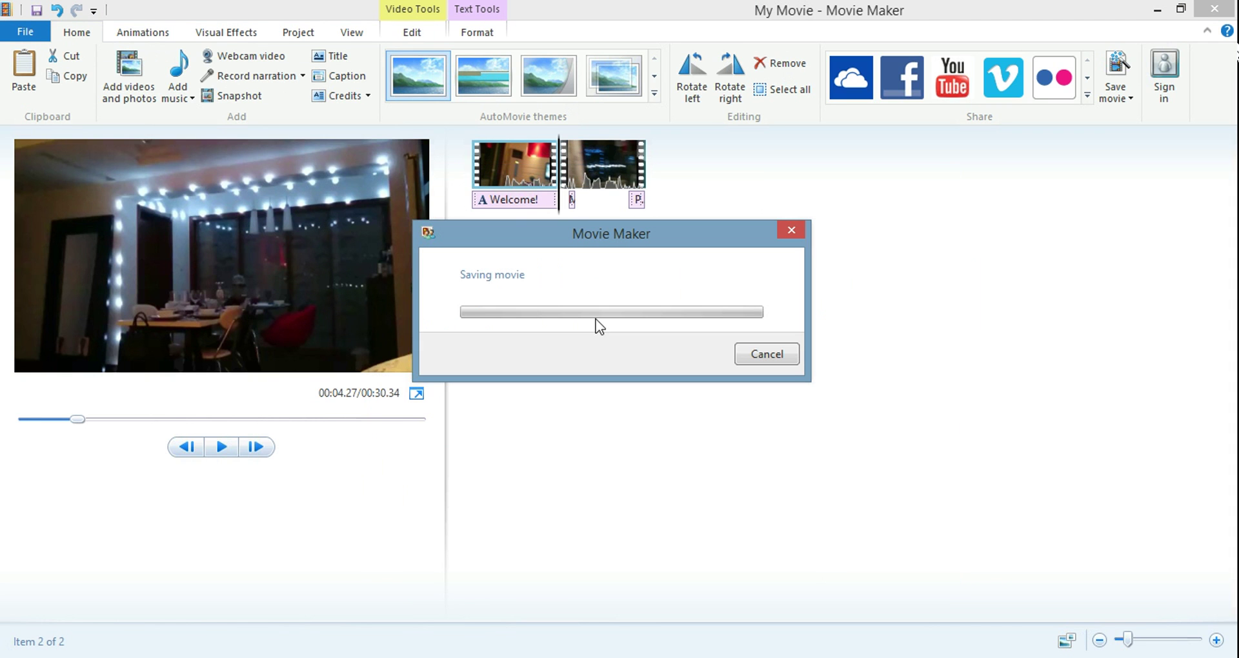